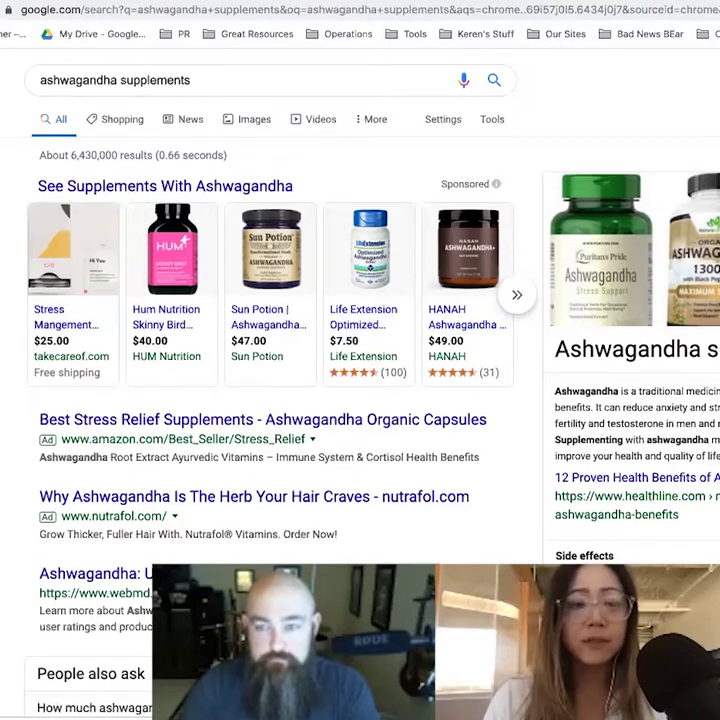
Step: Examine the ads, related questions, form filters, local listings and research cards in the Google results for ashwagandha supplements
{"action": "scroll", "coordinate": [116, 161], "scroll_direction": "down", "scroll_amount": 1}
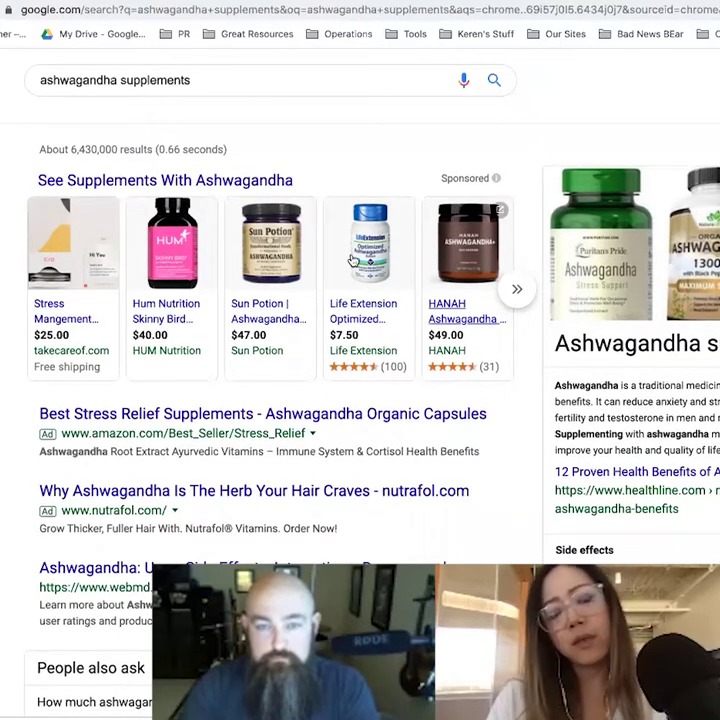
{"action": "scroll", "coordinate": [7, 405], "scroll_direction": "down", "scroll_amount": 1}
{"action": "scroll", "coordinate": [12, 404], "scroll_direction": "down", "scroll_amount": 4}
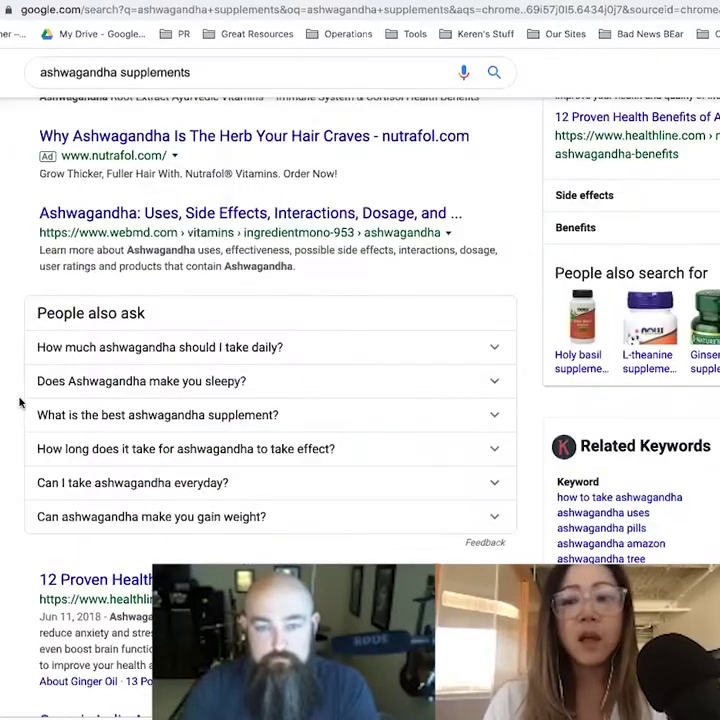
{"action": "scroll", "coordinate": [21, 398], "scroll_direction": "up", "scroll_amount": 4}
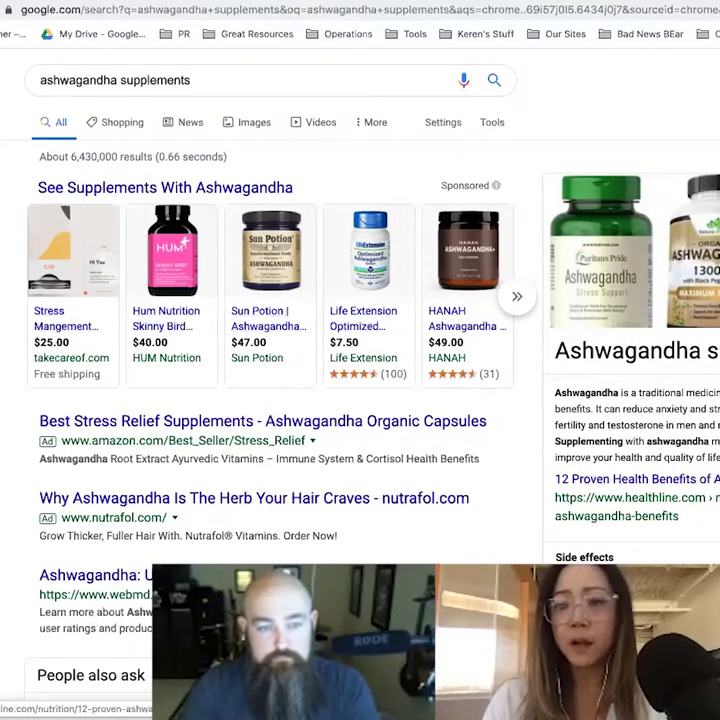
{"action": "scroll", "coordinate": [463, 509], "scroll_direction": "down", "scroll_amount": 5}
{"action": "scroll", "coordinate": [463, 509], "scroll_direction": "down", "scroll_amount": 10}
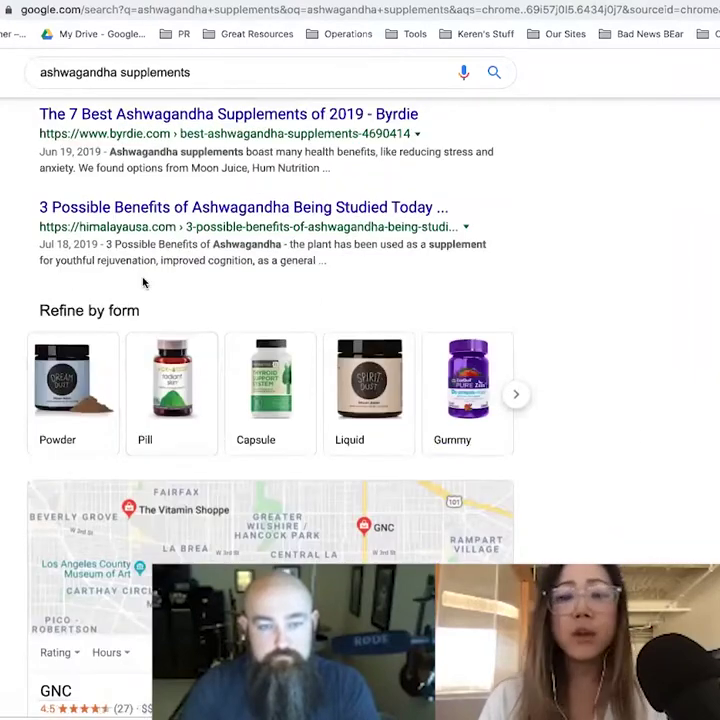
{"action": "scroll", "coordinate": [612, 512], "scroll_direction": "down", "scroll_amount": 4}
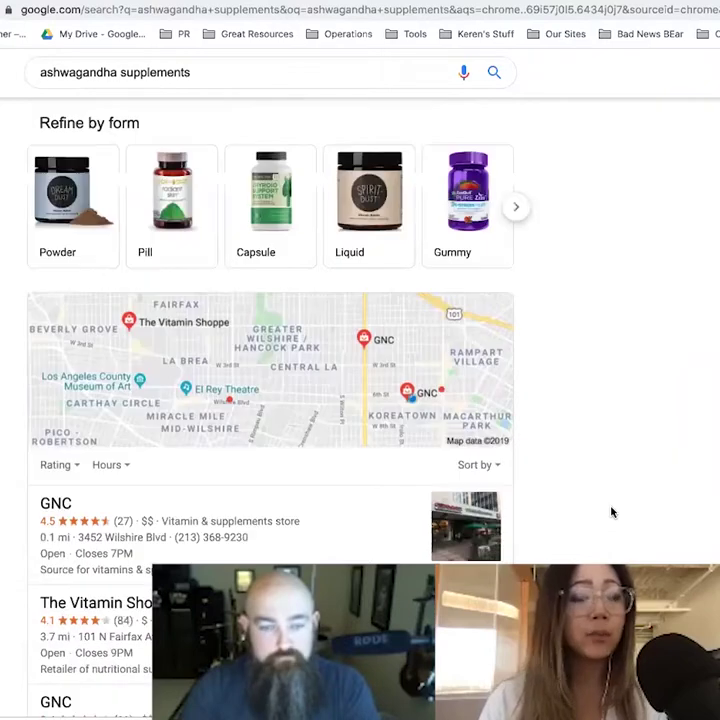
{"action": "scroll", "coordinate": [562, 465], "scroll_direction": "down", "scroll_amount": 3}
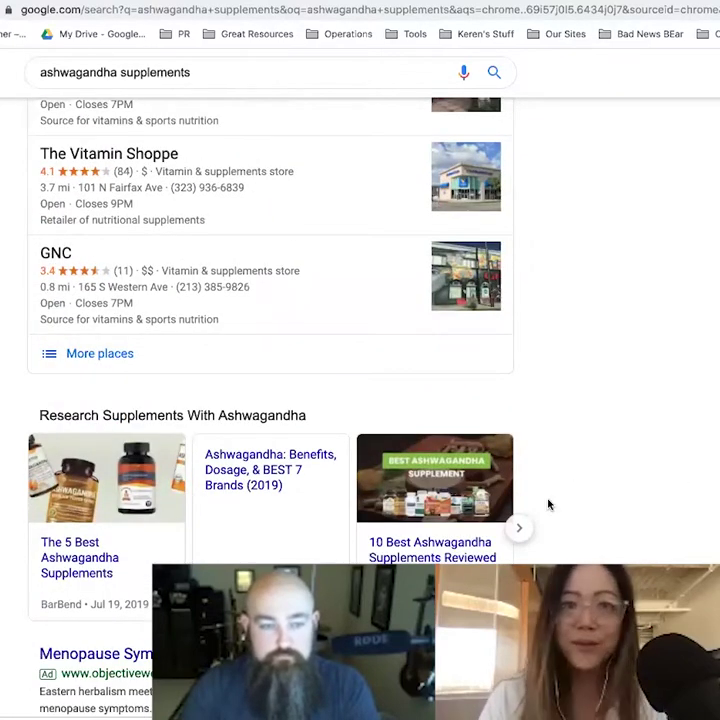
{"action": "scroll", "coordinate": [691, 513], "scroll_direction": "down", "scroll_amount": 1}
{"action": "scroll", "coordinate": [688, 512], "scroll_direction": "up", "scroll_amount": 15}
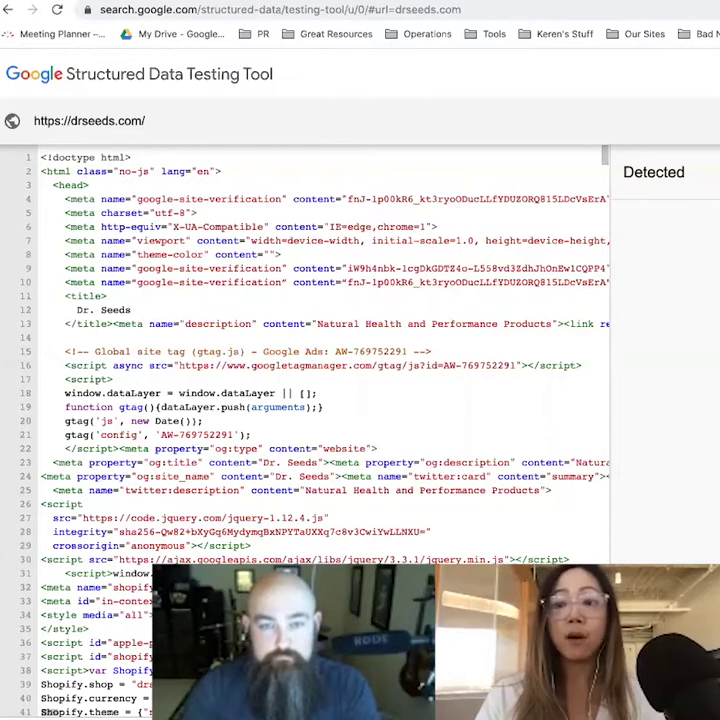
Step: View the drseeds.com homepage and return to its source code and tested URL in the Structured Data Testing Tool
{"action": "key", "text": "ctrl+Tab"}
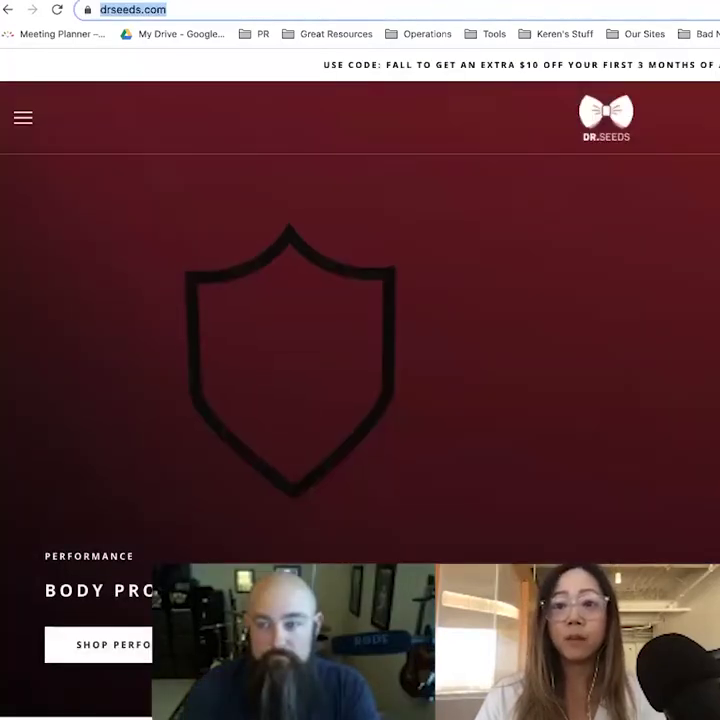
{"action": "key", "text": "ctrl+shift+Tab"}
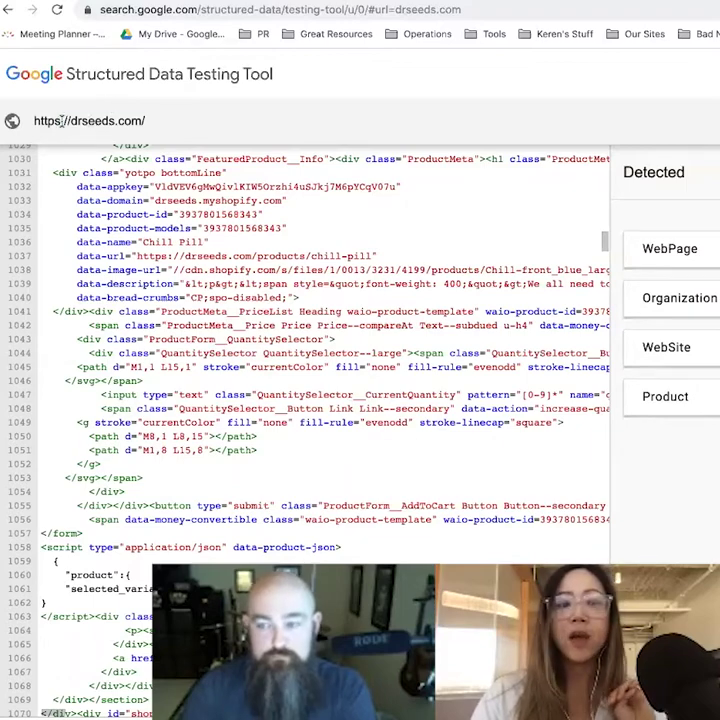
{"action": "left_click_drag", "start_coordinate": [61, 120], "coordinate": [208, 129]}
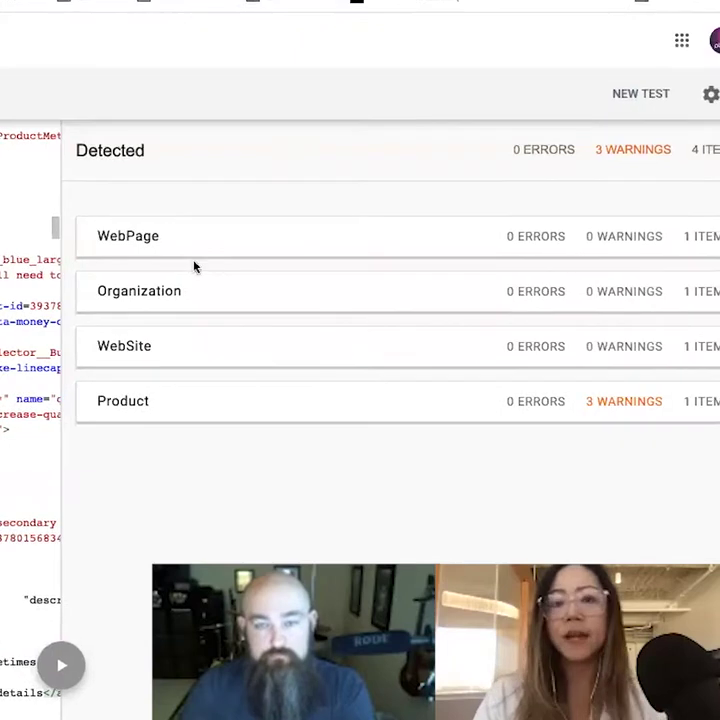
Step: Inspect the detected WebPage, Organization and WebSite items one by one, returning to the list of detected items
{"action": "left_click", "coordinate": [104, 243]}
{"action": "left_click", "coordinate": [97, 193]}
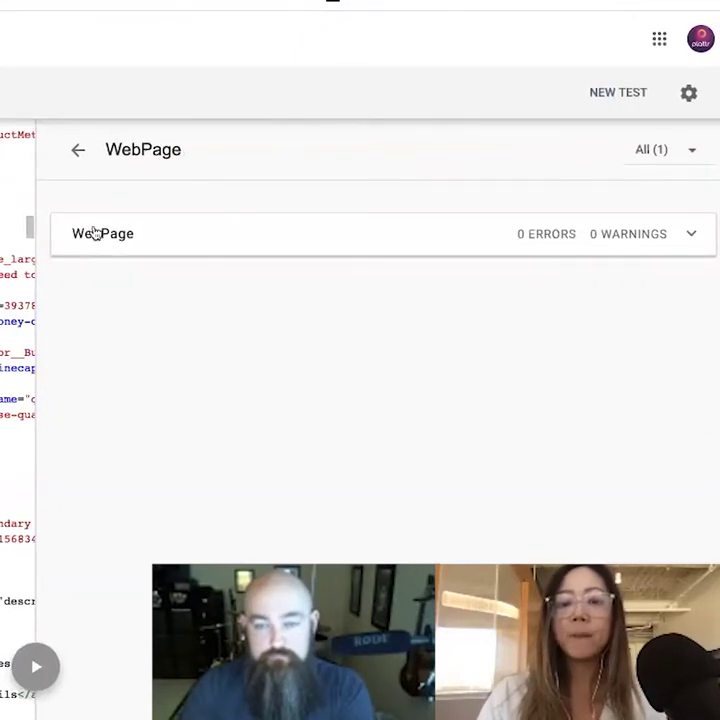
{"action": "left_click", "coordinate": [79, 158]}
{"action": "left_click", "coordinate": [100, 277]}
{"action": "left_click", "coordinate": [78, 150]}
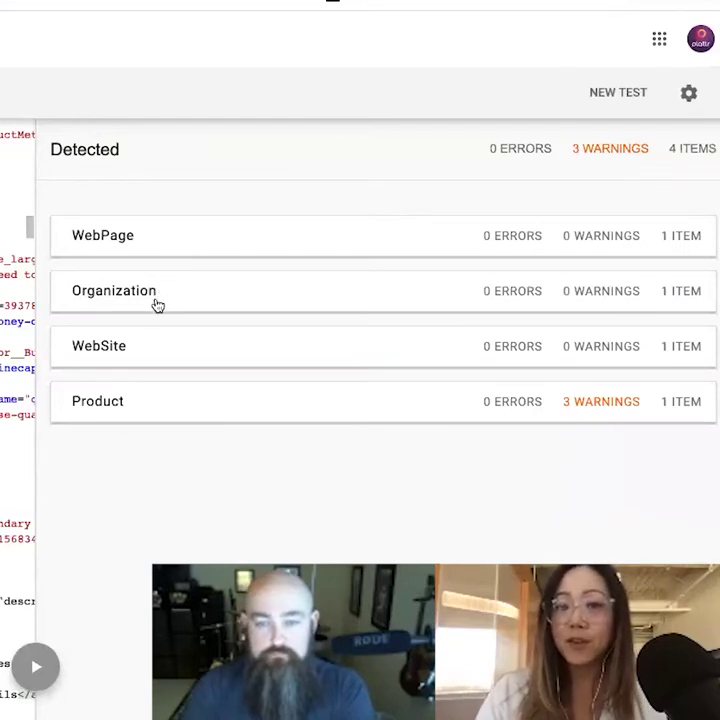
{"action": "left_click", "coordinate": [120, 355]}
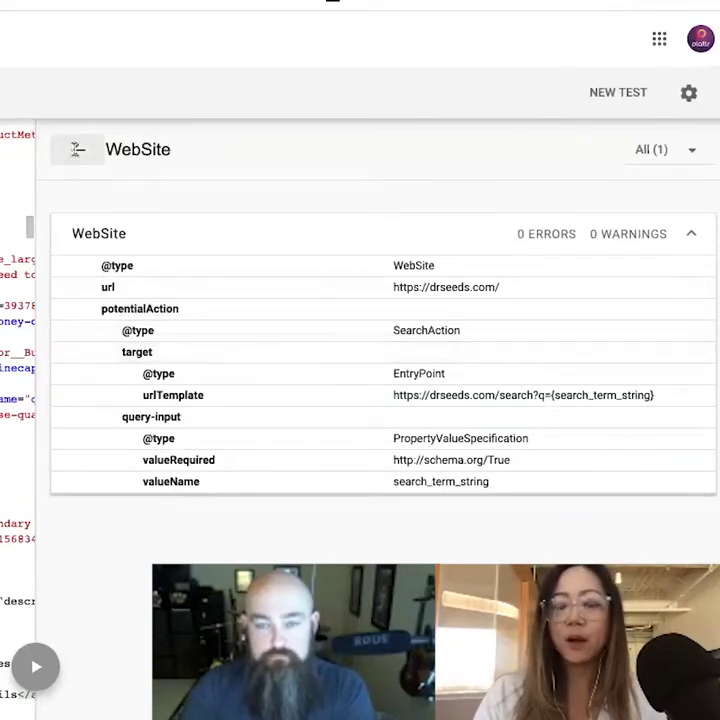
{"action": "left_click", "coordinate": [60, 183]}
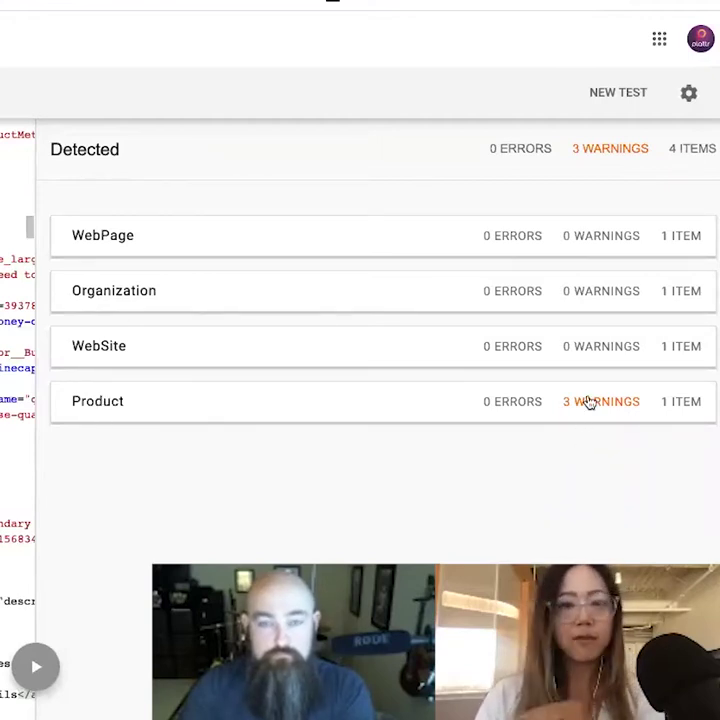
Step: Review the Product markup for Chill Pill, including its offers and flagged fields, and return to the detected items
{"action": "scroll", "coordinate": [383, 482], "scroll_direction": "down", "scroll_amount": 2}
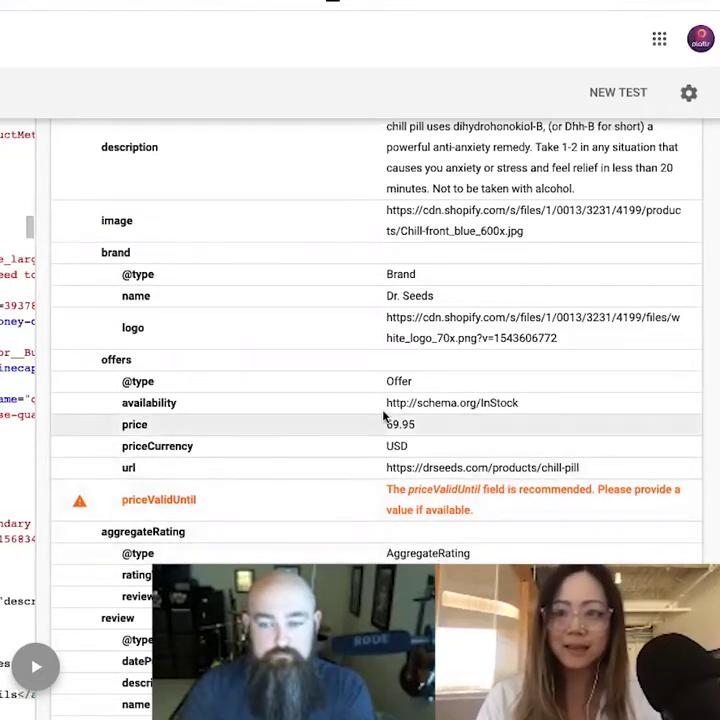
{"action": "scroll", "coordinate": [307, 343], "scroll_direction": "up", "scroll_amount": 3}
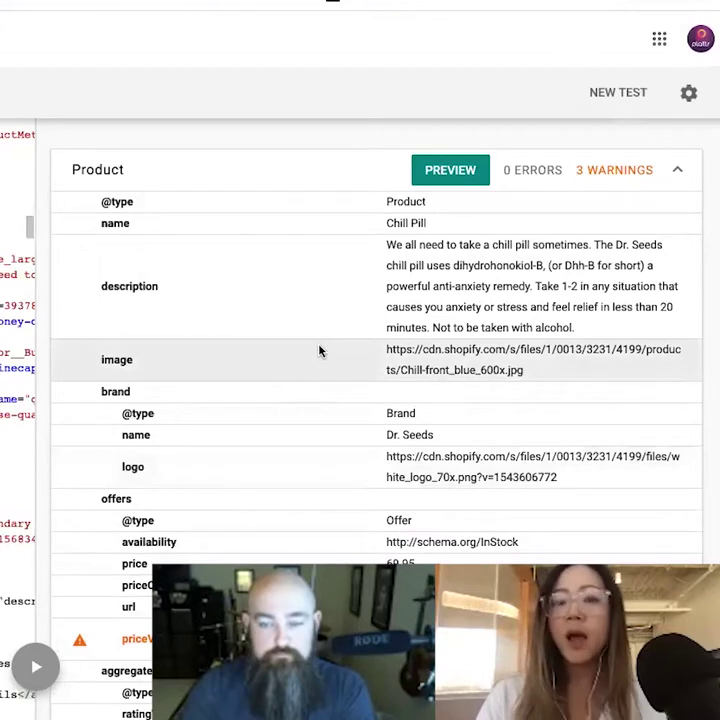
{"action": "scroll", "coordinate": [320, 350], "scroll_direction": "up", "scroll_amount": 1}
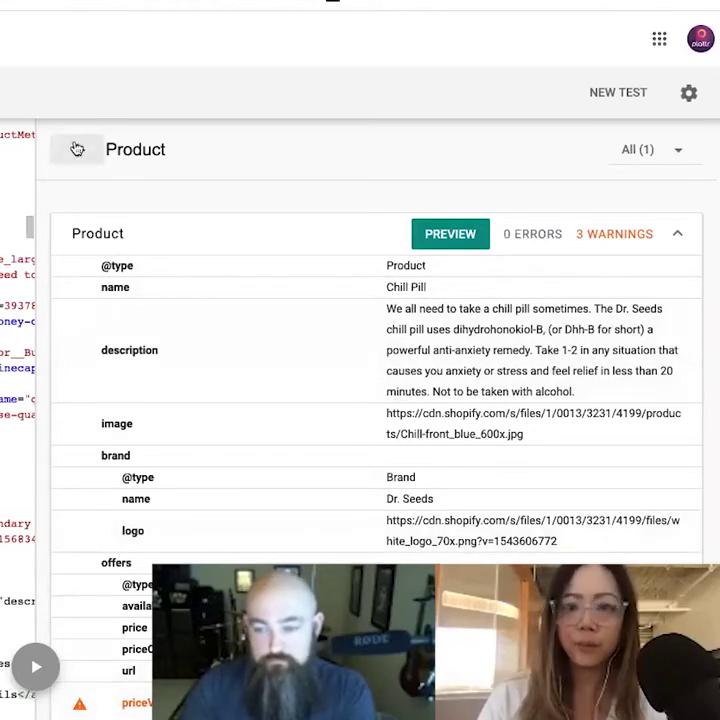
{"action": "left_click", "coordinate": [77, 149]}
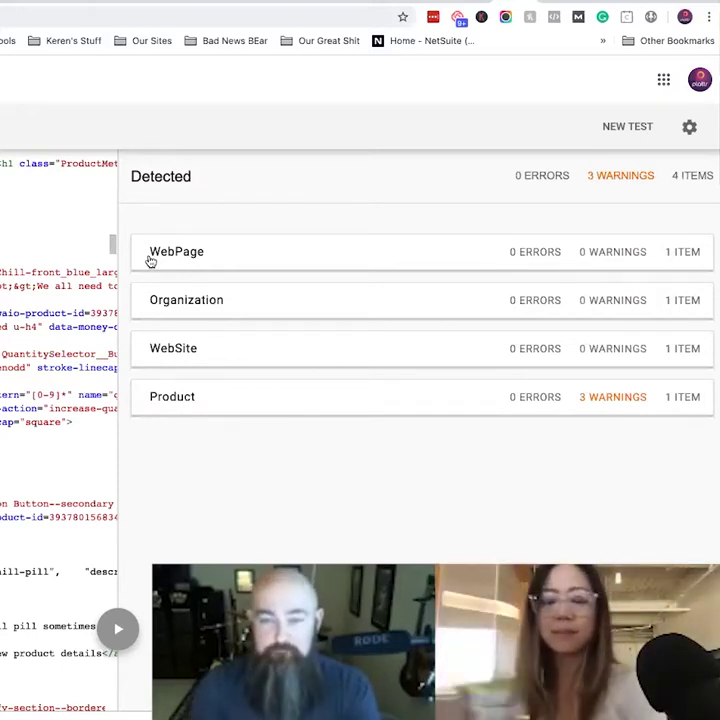
Step: Check the WebPage item's name, description and publisher again, and open the Organization item's details
{"action": "left_click", "coordinate": [150, 258]}
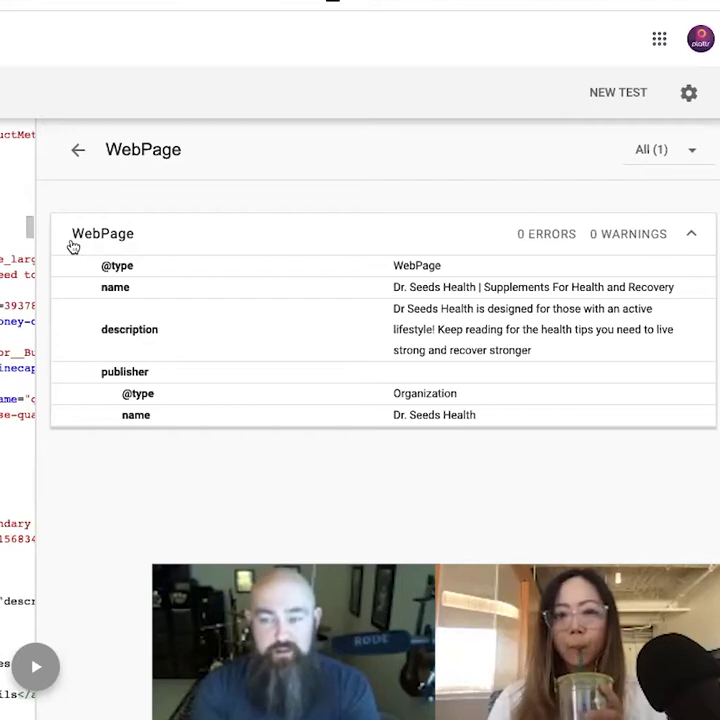
{"action": "left_click", "coordinate": [78, 149]}
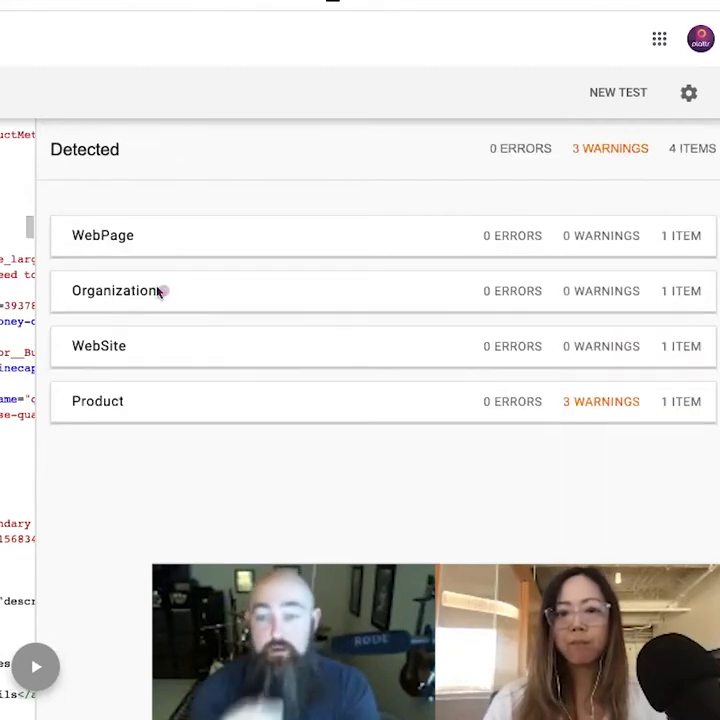
{"action": "left_click", "coordinate": [158, 291]}
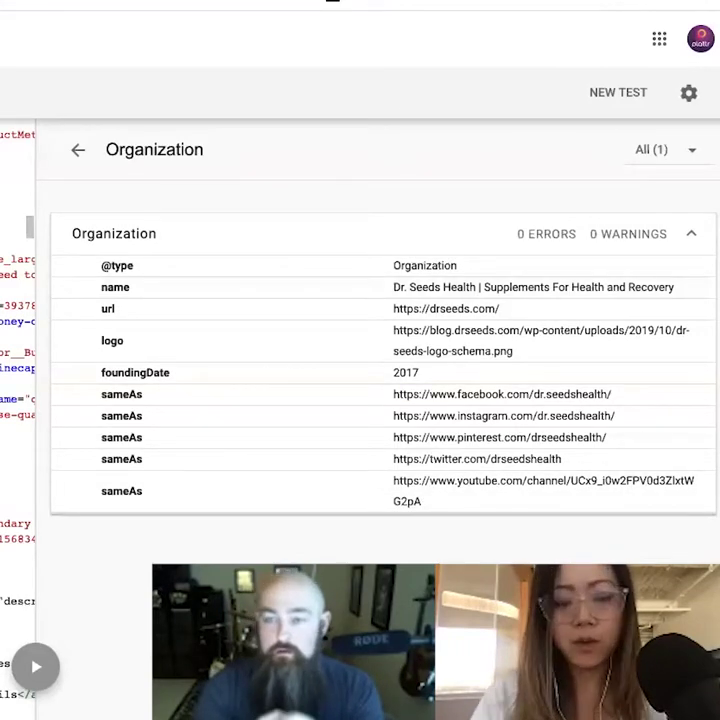
Step: Search Google for "americanexpress" in a new browser tab
{"action": "key", "text": "ctrl+t"}
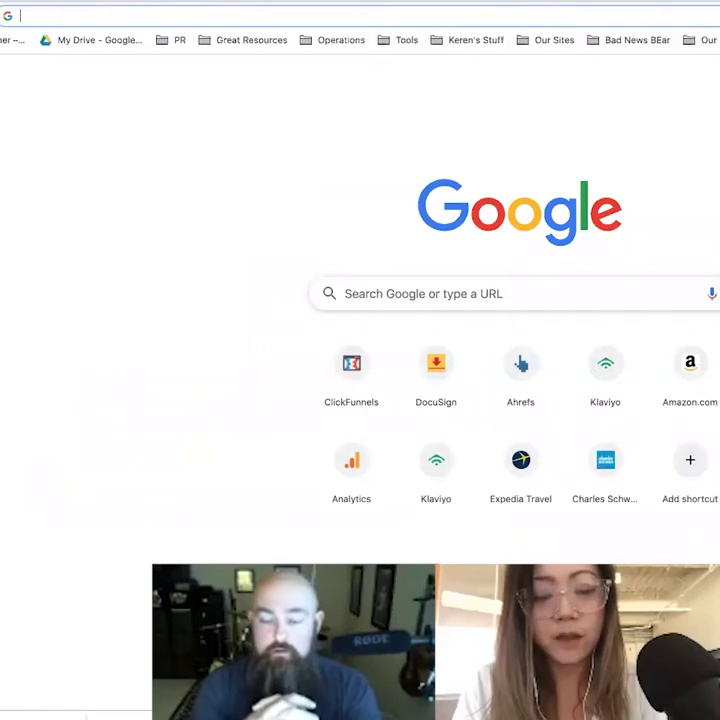
{"action": "type", "text": "amer"}
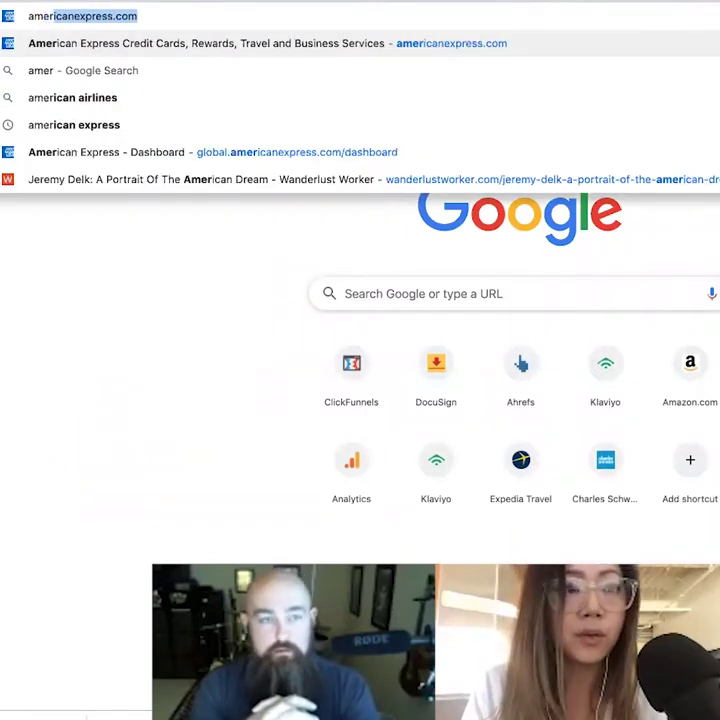
{"action": "type", "text": "ican"}
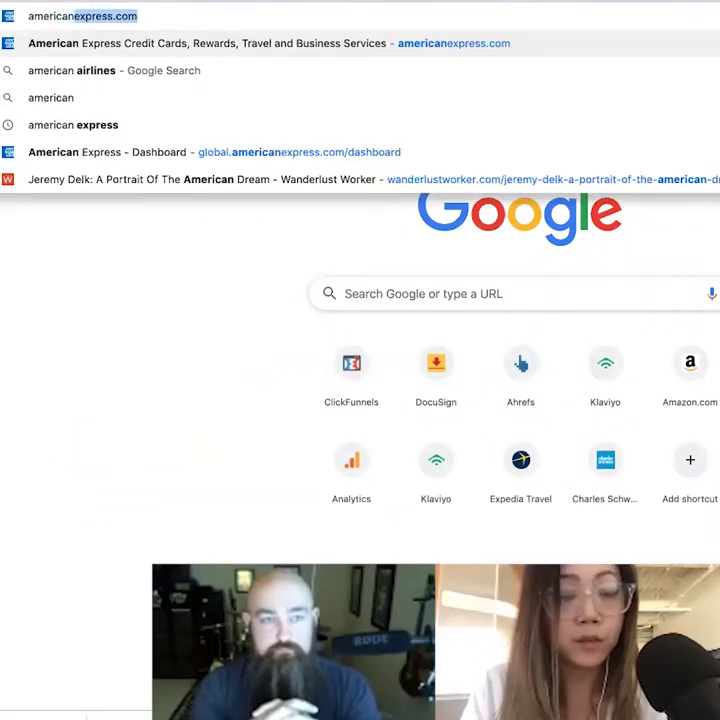
{"action": "type", "text": "express"}
{"action": "key", "text": "Delete"}
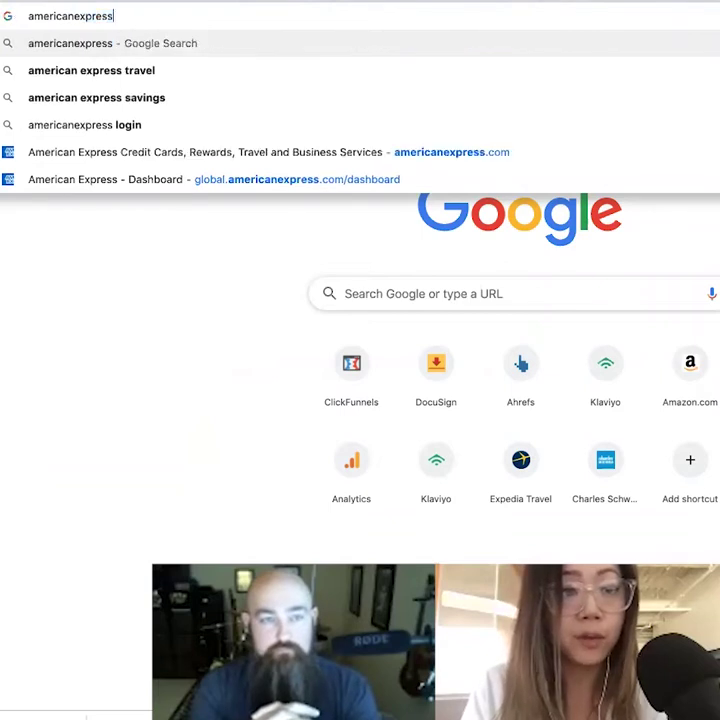
{"action": "key", "text": "Return"}
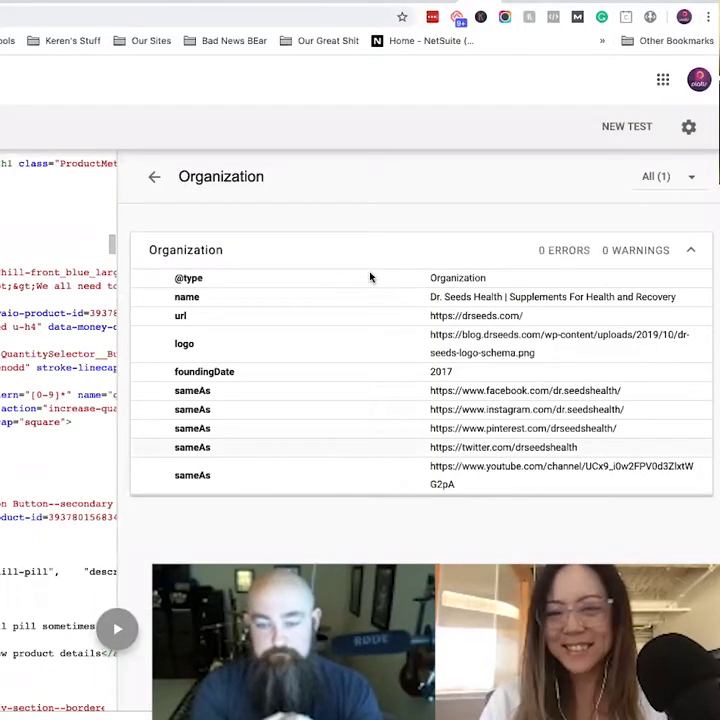
Step: Leave the Organization details, examine the WebSite item's SearchAction markup, and return to the detected items
{"action": "left_click", "coordinate": [152, 177]}
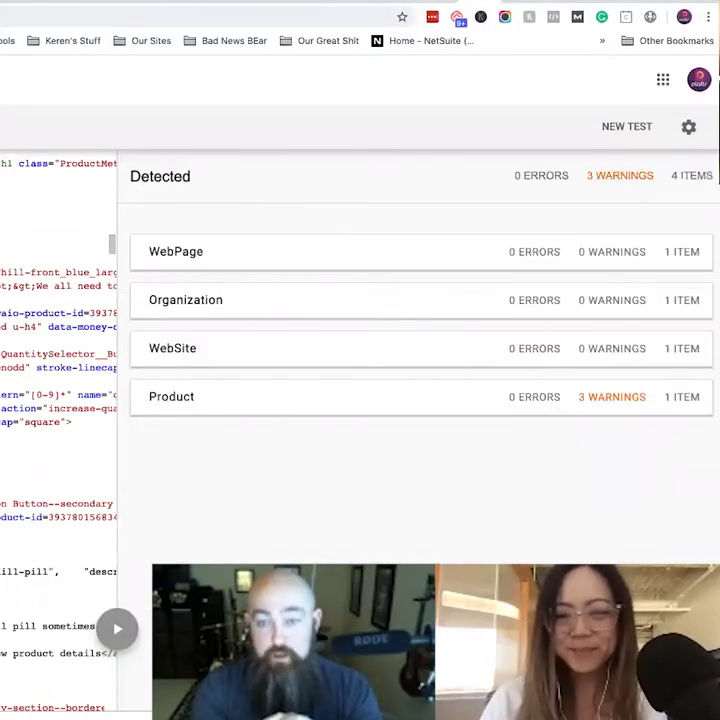
{"action": "left_click", "coordinate": [196, 352]}
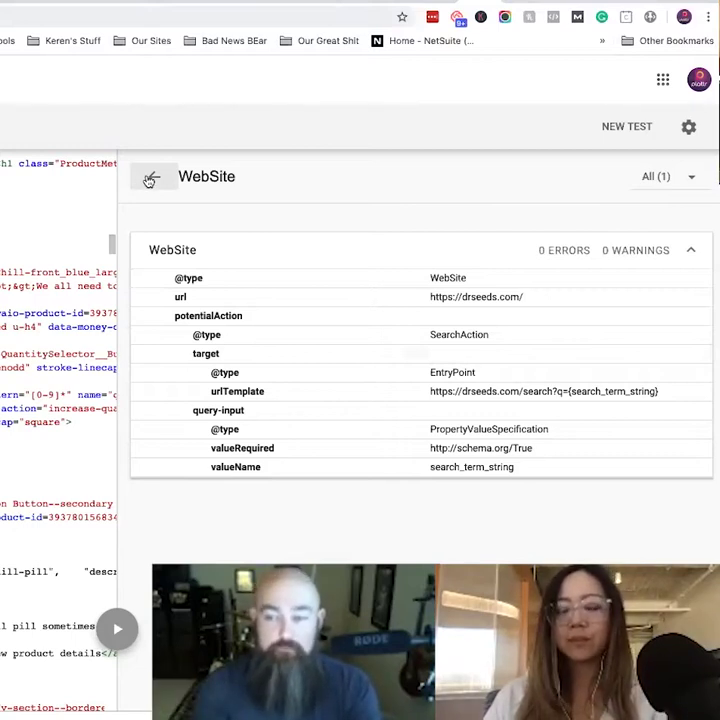
{"action": "left_click", "coordinate": [149, 180]}
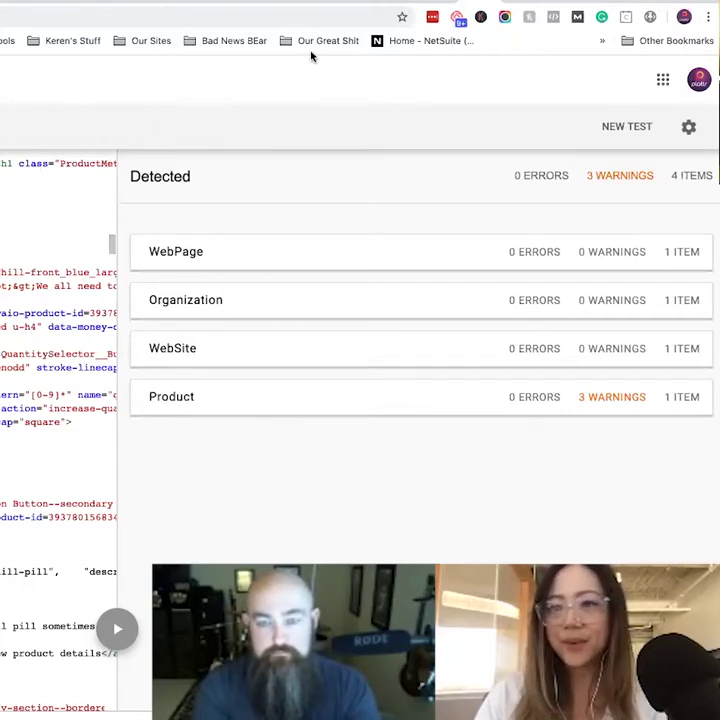
Step: Switch to the Shopify themes page, customize the live Prestige BOLD RO Fix theme, and open the home page's Custom HTML section
{"action": "left_click", "coordinate": [522, 4]}
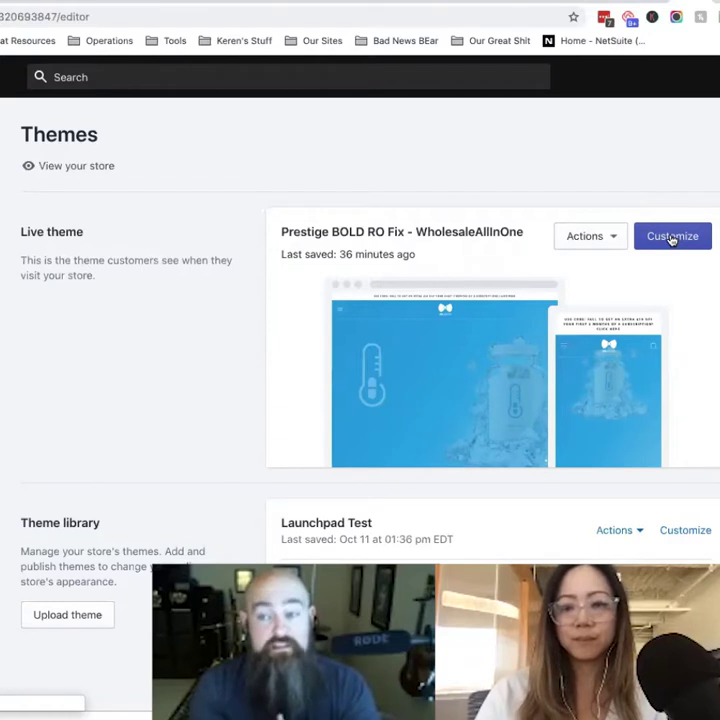
{"action": "left_click", "coordinate": [672, 237]}
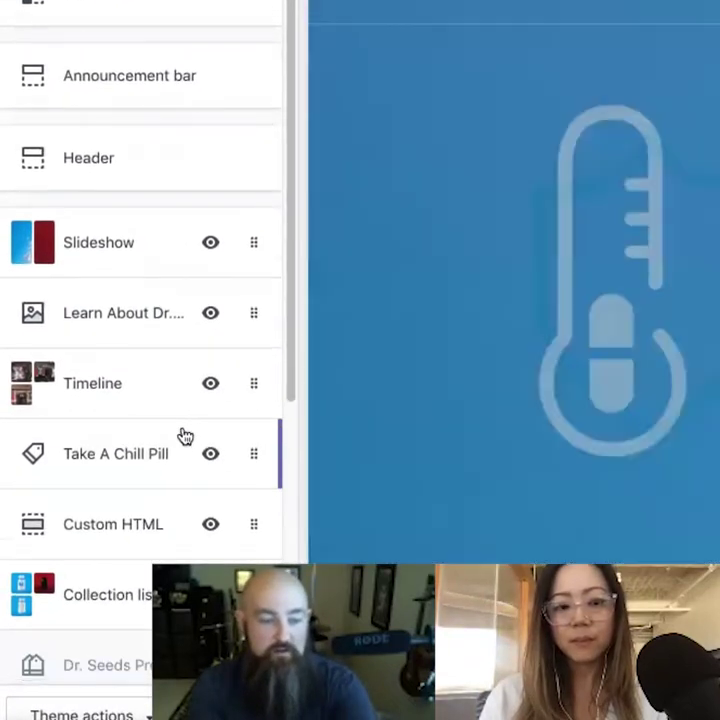
{"action": "scroll", "coordinate": [161, 496], "scroll_direction": "down", "scroll_amount": 2}
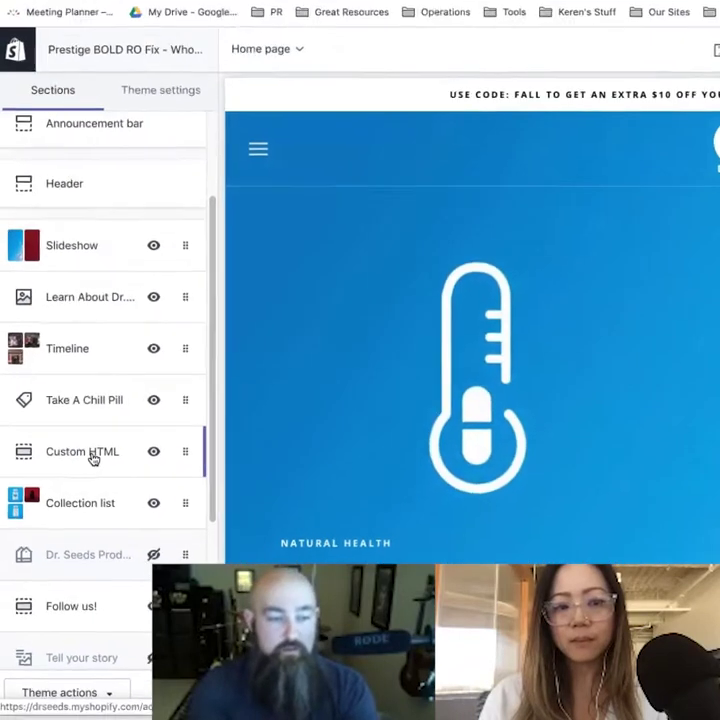
{"action": "left_click", "coordinate": [88, 386]}
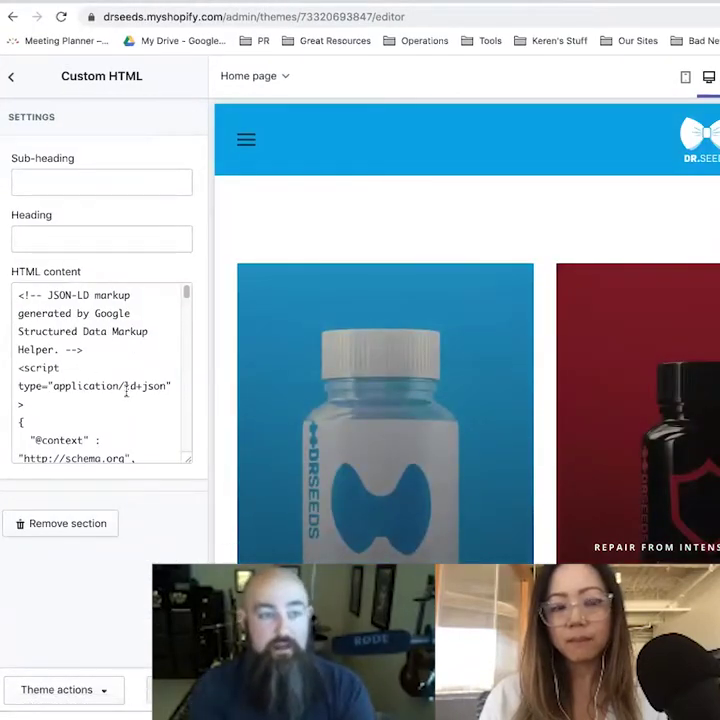
Step: Review the JSON-LD Product markup for Chill Pill in the Custom HTML section's content
{"action": "scroll", "coordinate": [100, 368], "scroll_direction": "down", "scroll_amount": 5}
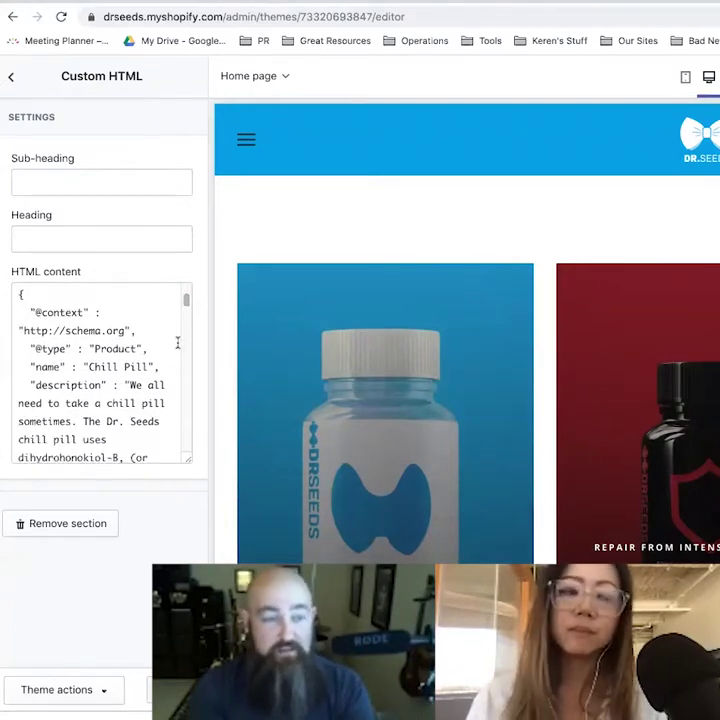
{"action": "scroll", "coordinate": [126, 386], "scroll_direction": "up", "scroll_amount": 5}
{"action": "scroll", "coordinate": [124, 385], "scroll_direction": "down", "scroll_amount": 6}
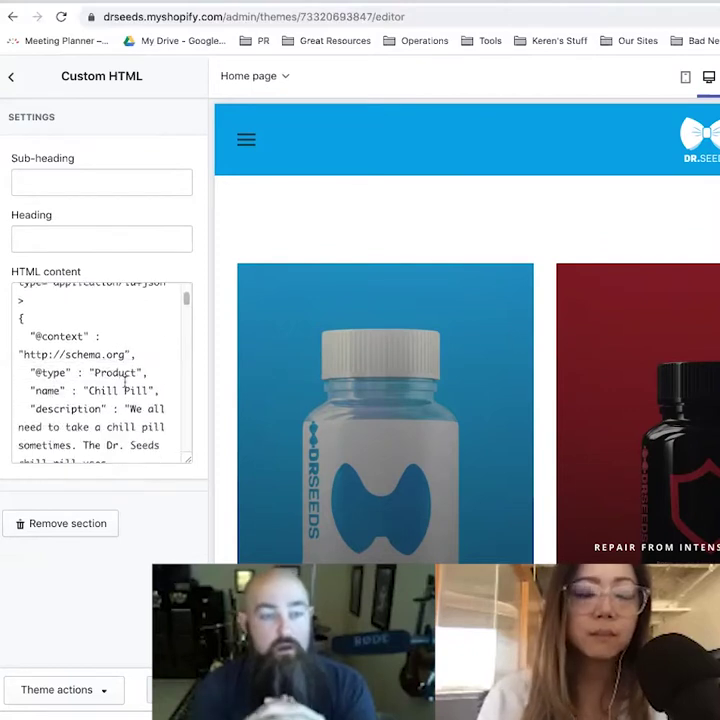
Step: Examine the name and description properties in the Chill Pill Product markup, along with its opening script lines
{"action": "scroll", "coordinate": [120, 384], "scroll_direction": "down", "scroll_amount": 2}
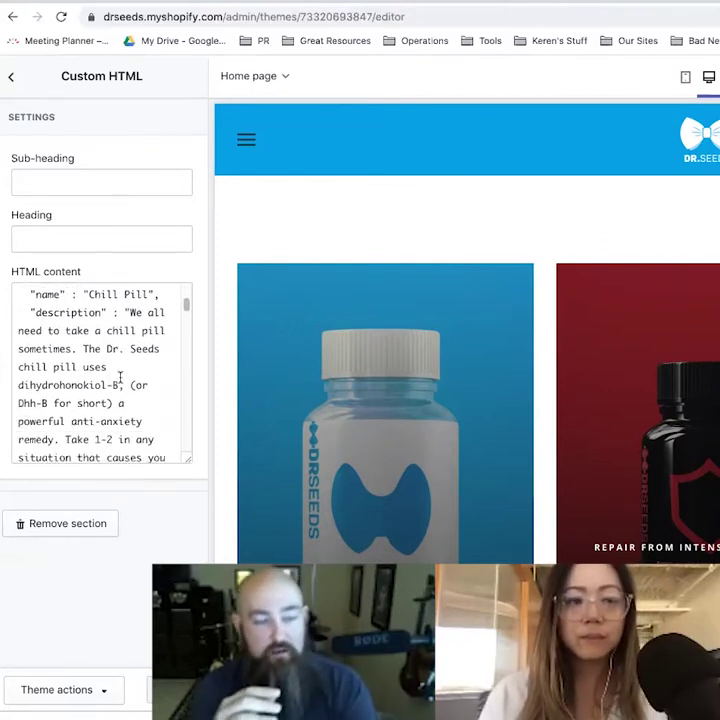
{"action": "scroll", "coordinate": [123, 380], "scroll_direction": "up", "scroll_amount": 6}
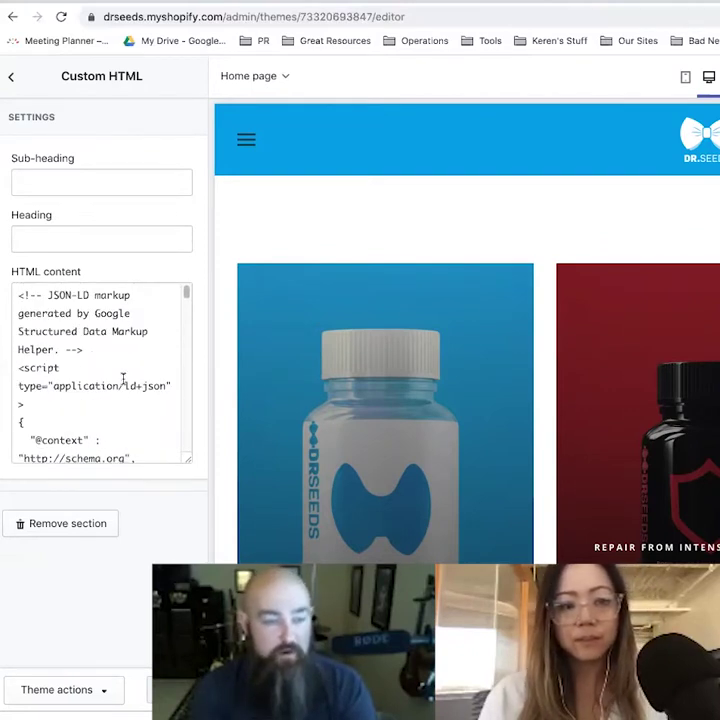
{"action": "scroll", "coordinate": [124, 378], "scroll_direction": "down", "scroll_amount": 3}
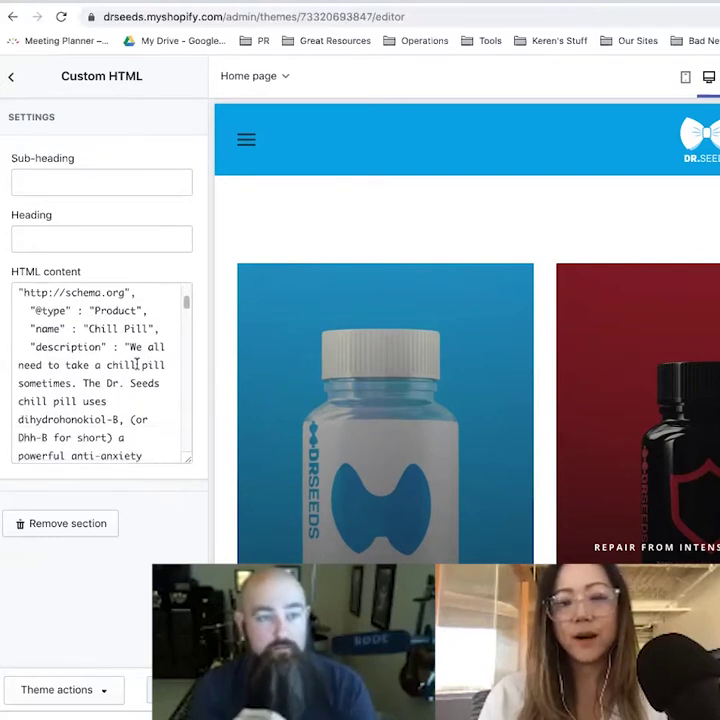
Step: Leave this section, open the Custom HTML section just above the footer, and review its WebPage and Organization JSON-LD markup
{"action": "left_click", "coordinate": [8, 79]}
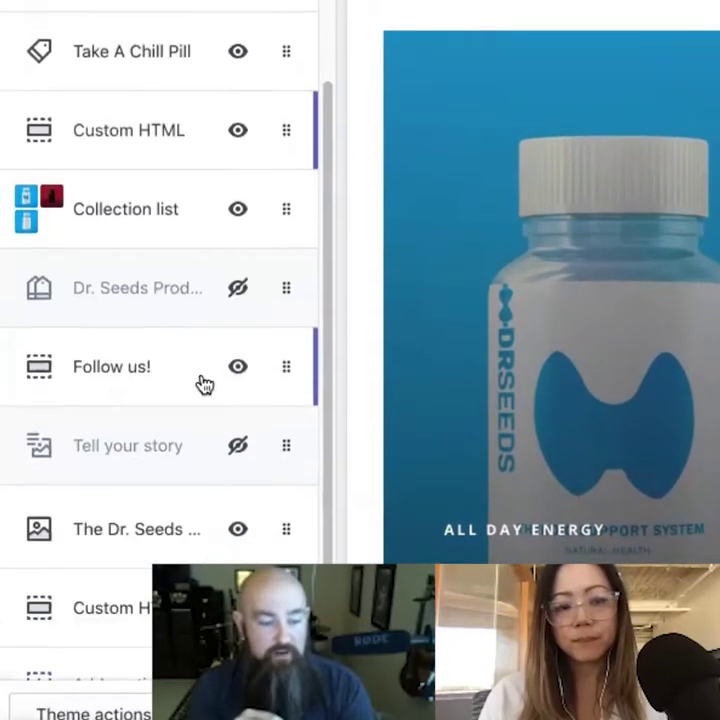
{"action": "scroll", "coordinate": [204, 385], "scroll_direction": "down", "scroll_amount": 3}
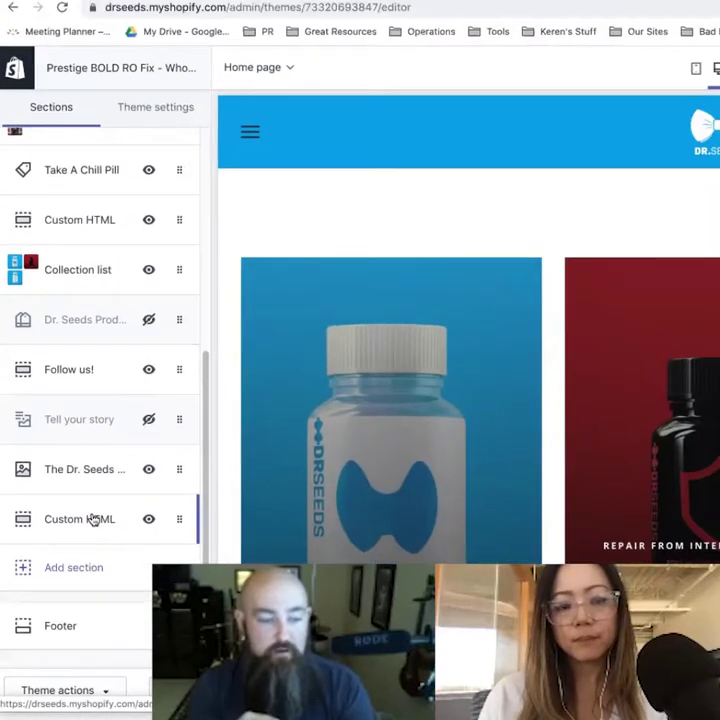
{"action": "left_click", "coordinate": [151, 445]}
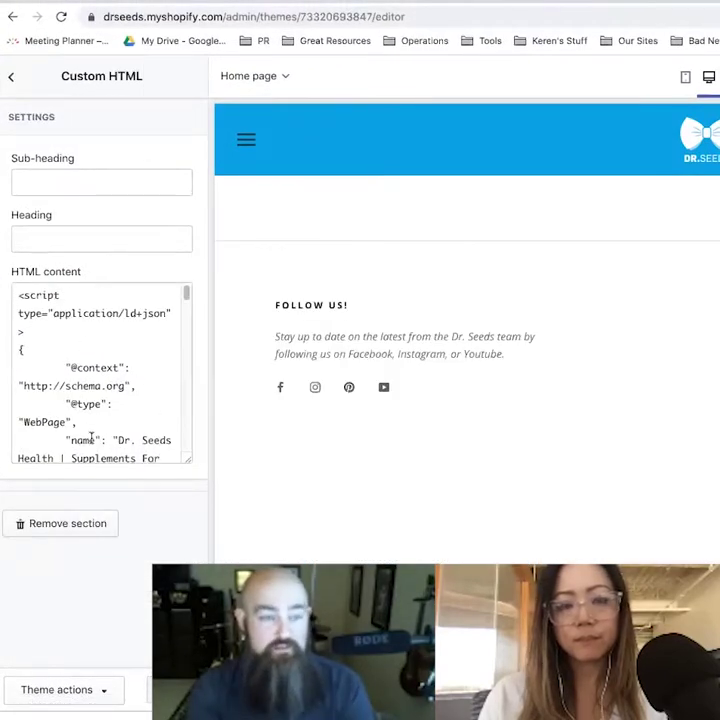
{"action": "scroll", "coordinate": [91, 438], "scroll_direction": "down", "scroll_amount": 5}
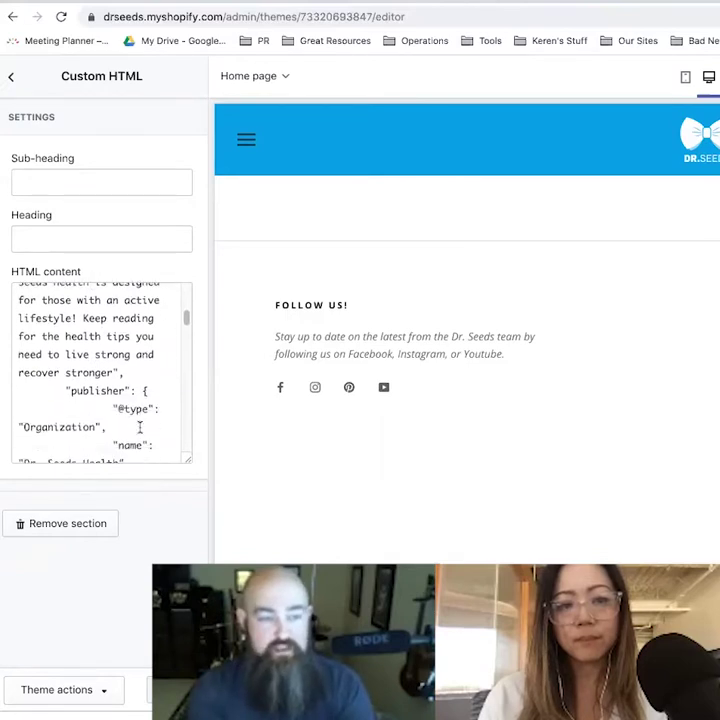
{"action": "scroll", "coordinate": [140, 427], "scroll_direction": "down", "scroll_amount": 3}
{"action": "scroll", "coordinate": [140, 427], "scroll_direction": "down", "scroll_amount": 2}
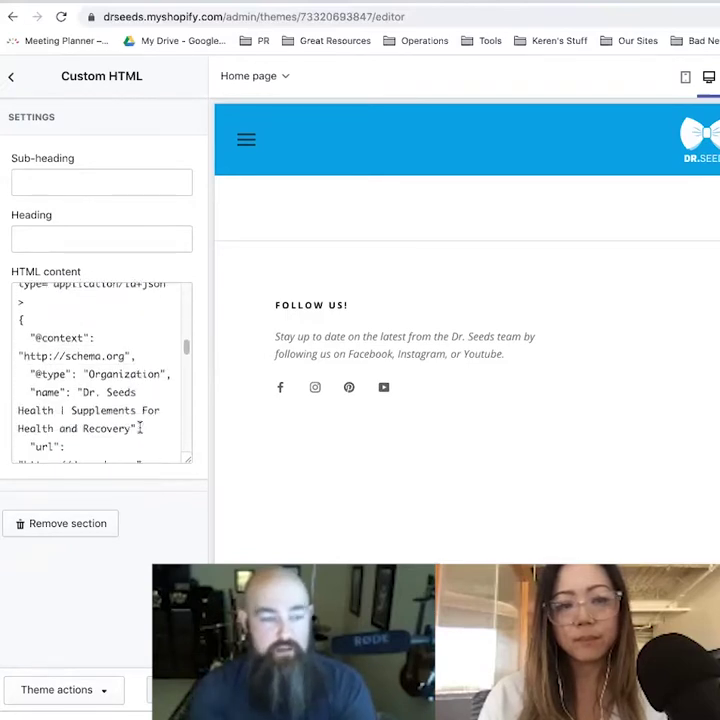
{"action": "scroll", "coordinate": [140, 427], "scroll_direction": "down", "scroll_amount": 2}
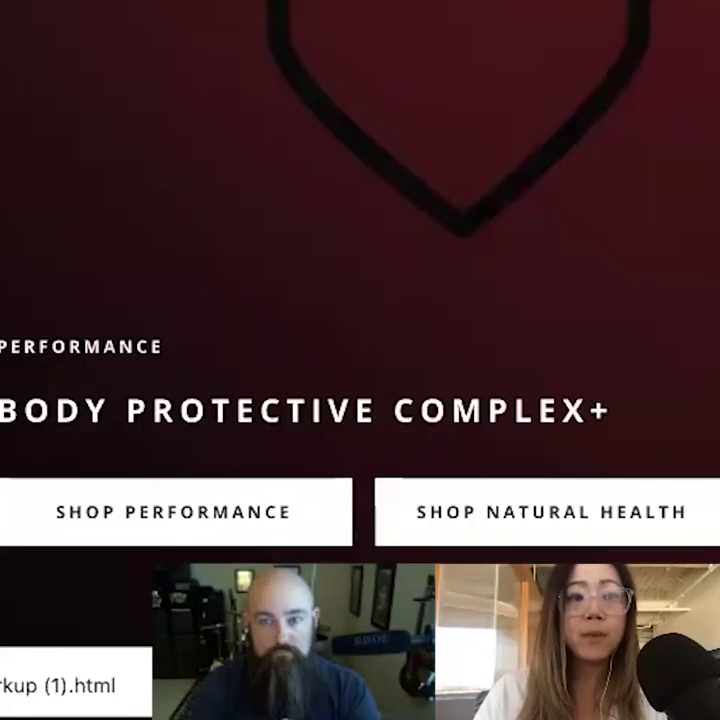
Step: Open the Body Protective Complex+ product page on the Dr. Seeds store and copy its URL
{"action": "left_click", "coordinate": [270, 516]}
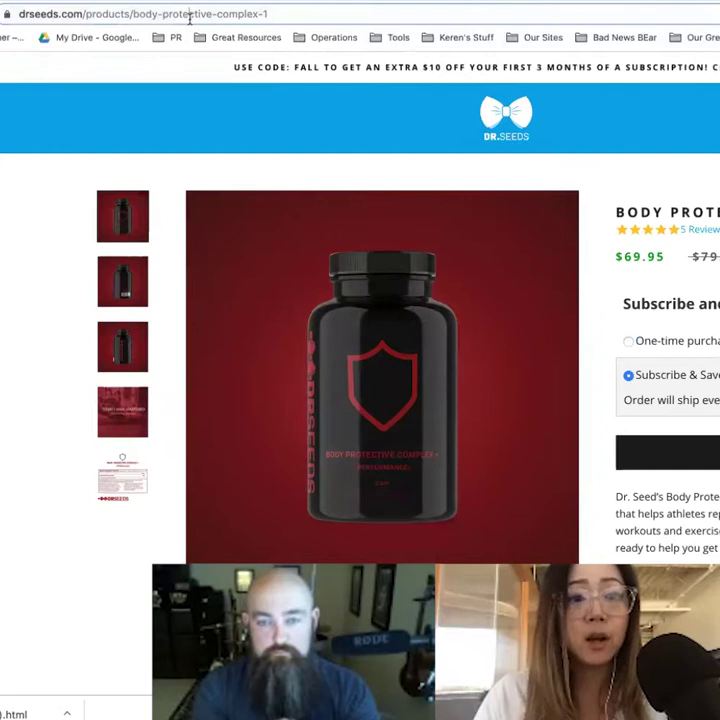
{"action": "left_click", "coordinate": [189, 15]}
{"action": "key", "text": "ctrl+c"}
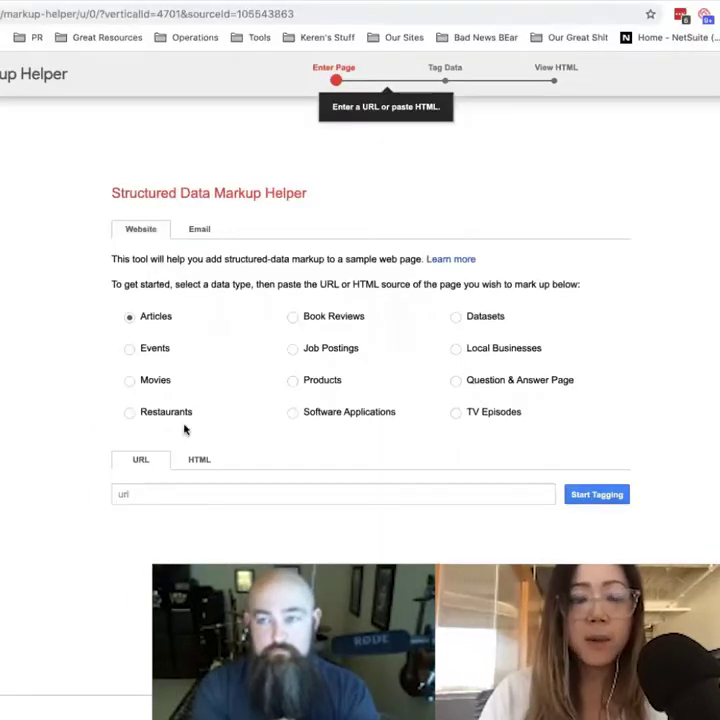
Step: Switch to the Structured Data Markup Helper, enter the copied body-protective-complex-1 URL, choose the Products data type, and start tagging
{"action": "left_click", "coordinate": [183, 485]}
{"action": "key", "text": "ctrl+v"}
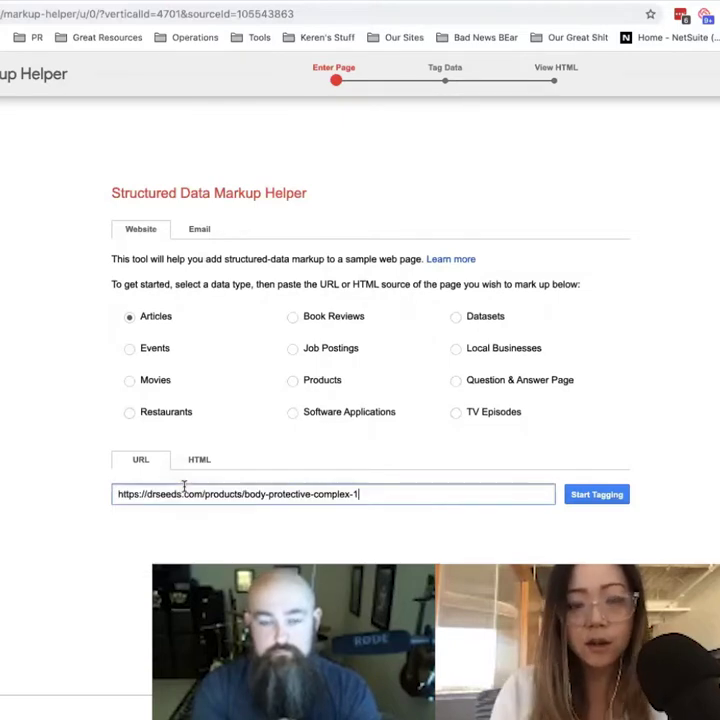
{"action": "left_click", "coordinate": [300, 378]}
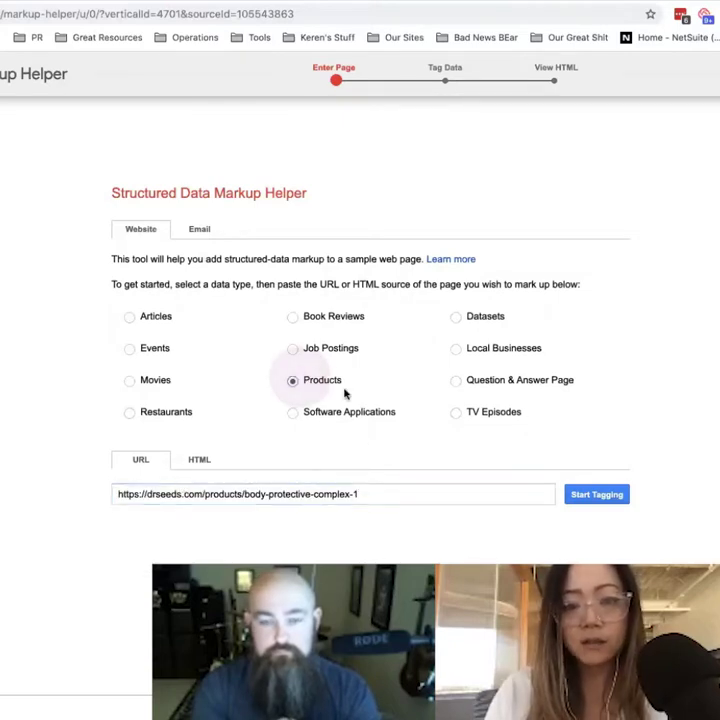
{"action": "left_click", "coordinate": [595, 503]}
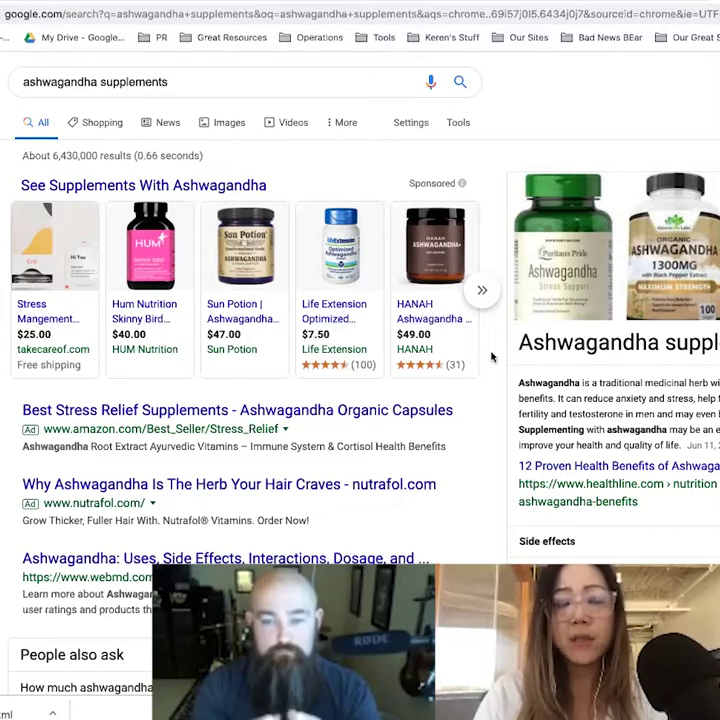
Step: Switch to the Google results for ashwagandha supplements and look through the listings on the page
{"action": "scroll", "coordinate": [466, 368], "scroll_direction": "down", "scroll_amount": 6}
{"action": "scroll", "coordinate": [460, 380], "scroll_direction": "down", "scroll_amount": 4}
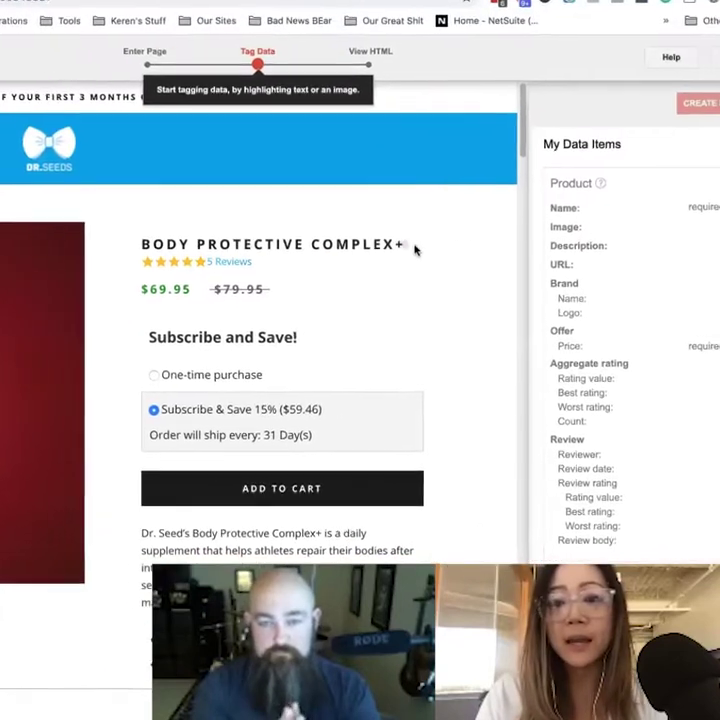
Step: In the Markup Helper, tag the product title "Body Protective Complex+" as the product's Name
{"action": "left_click_drag", "start_coordinate": [415, 250], "coordinate": [142, 241]}
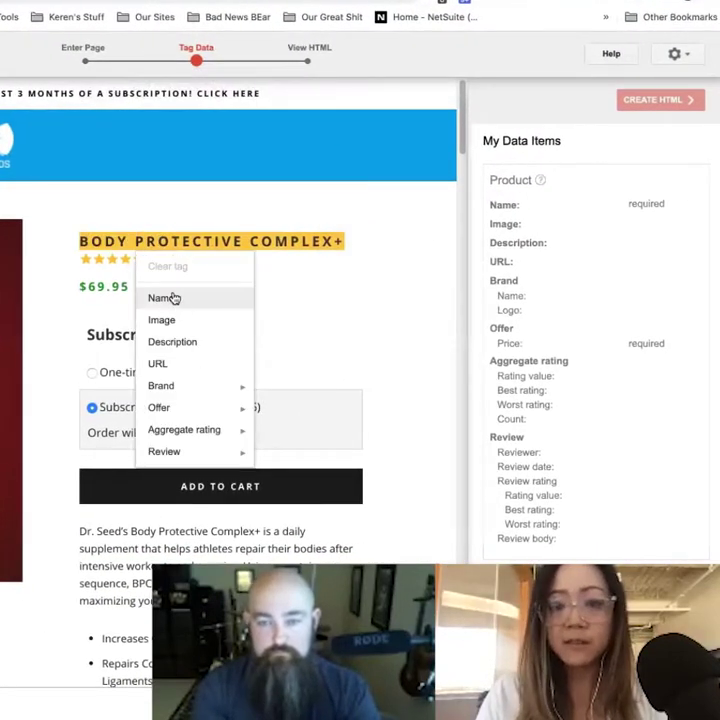
{"action": "left_click", "coordinate": [174, 297]}
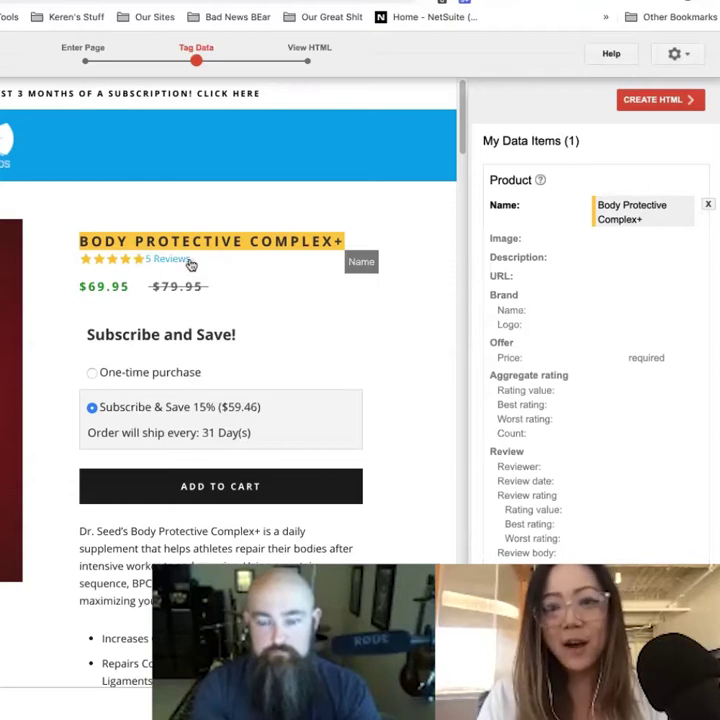
Step: Tag the text "5 Reviews" under the product title as the aggregate rating's Count
{"action": "left_click_drag", "start_coordinate": [191, 264], "coordinate": [145, 262]}
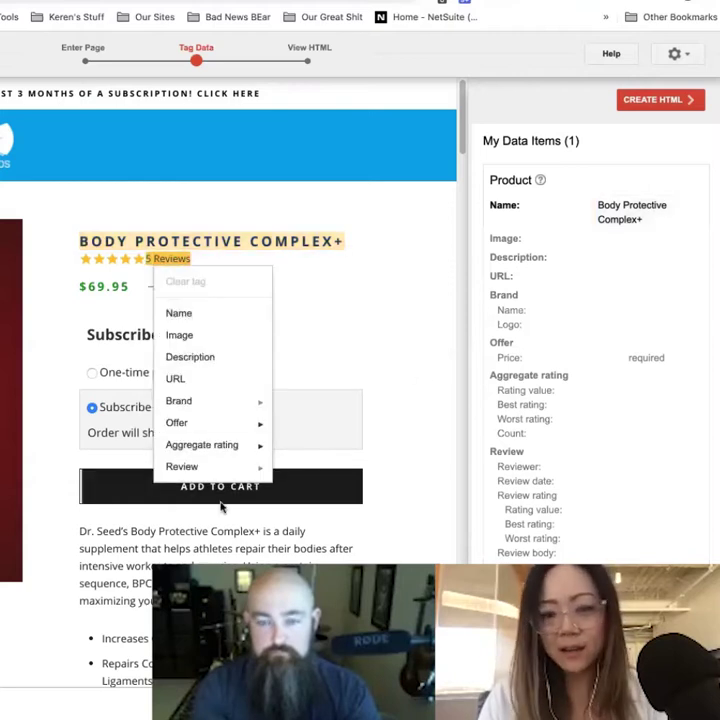
{"action": "mouse_move", "coordinate": [221, 470]}
{"action": "mouse_move", "coordinate": [346, 521]}
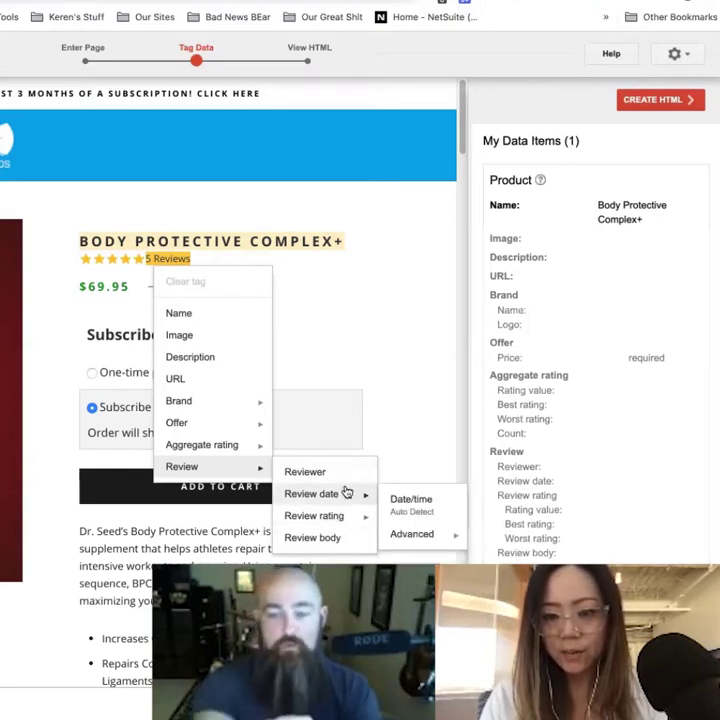
{"action": "mouse_move", "coordinate": [232, 445]}
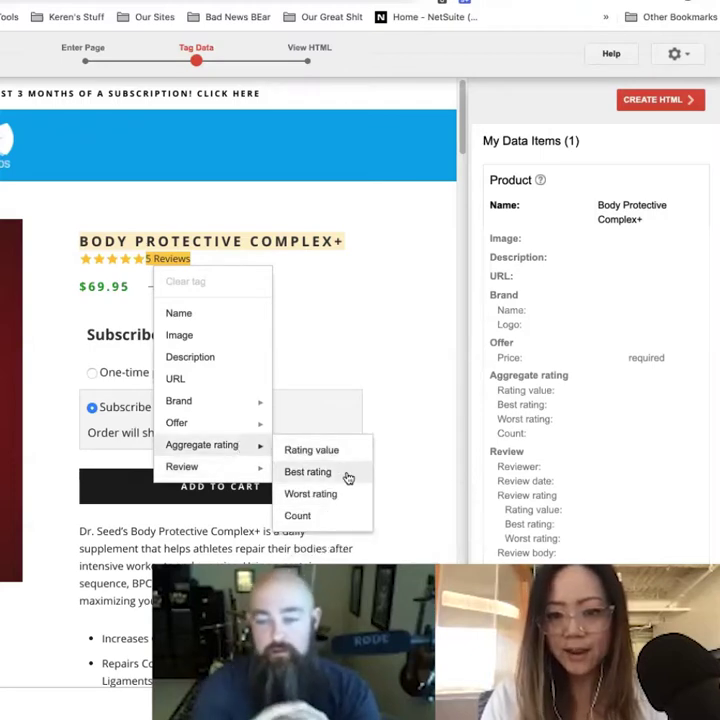
{"action": "left_click", "coordinate": [342, 521]}
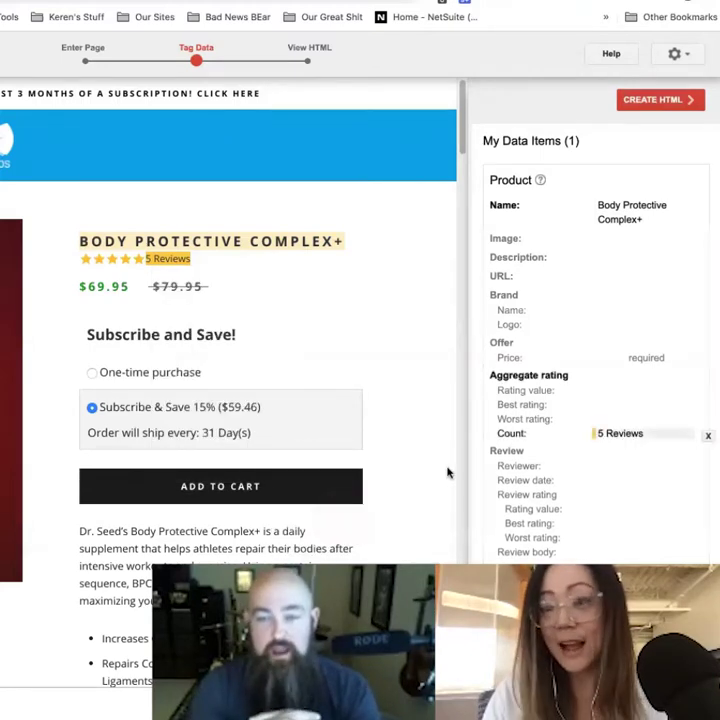
Step: Tag the sale price "$69.95", including the dollar sign, as the offer's Price
{"action": "scroll", "coordinate": [167, 524], "scroll_direction": "down", "scroll_amount": 1}
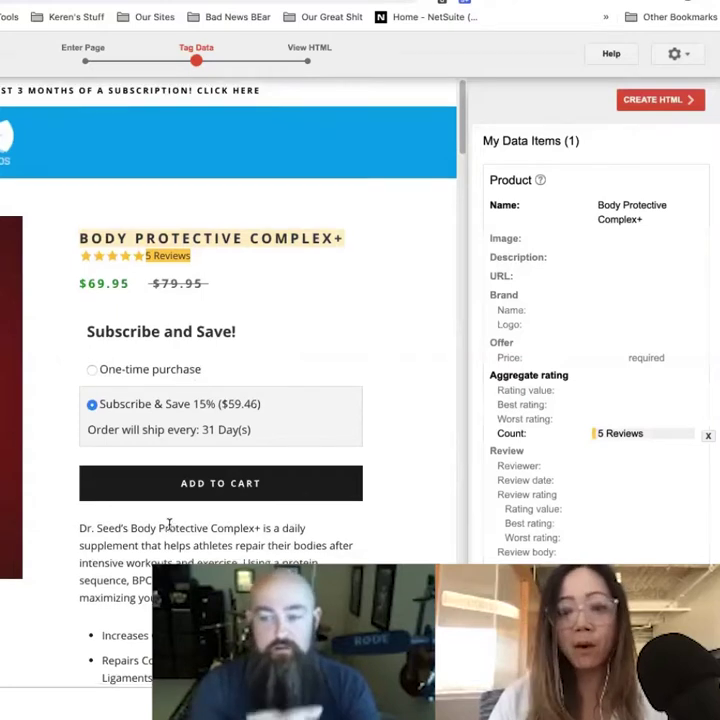
{"action": "left_click_drag", "start_coordinate": [133, 271], "coordinate": [78, 271]}
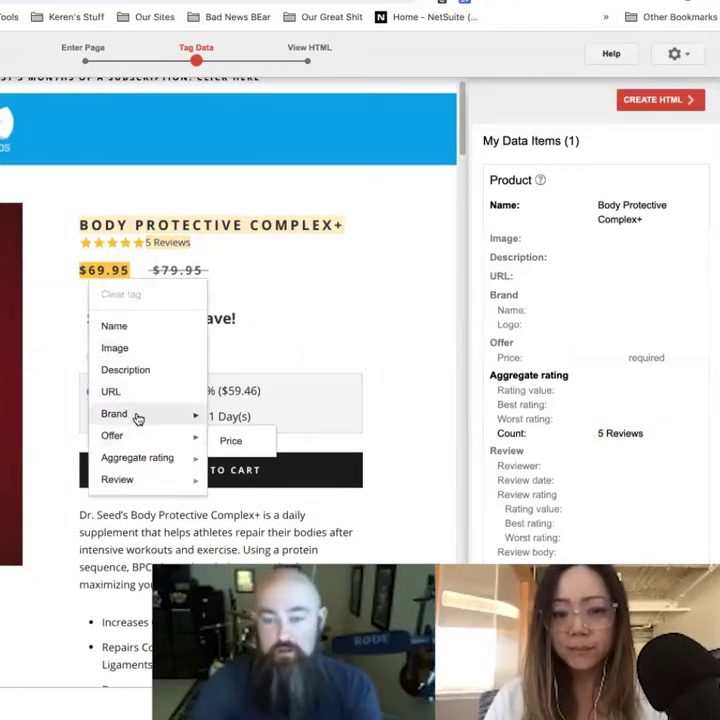
{"action": "mouse_move", "coordinate": [145, 439]}
{"action": "left_click", "coordinate": [240, 441]}
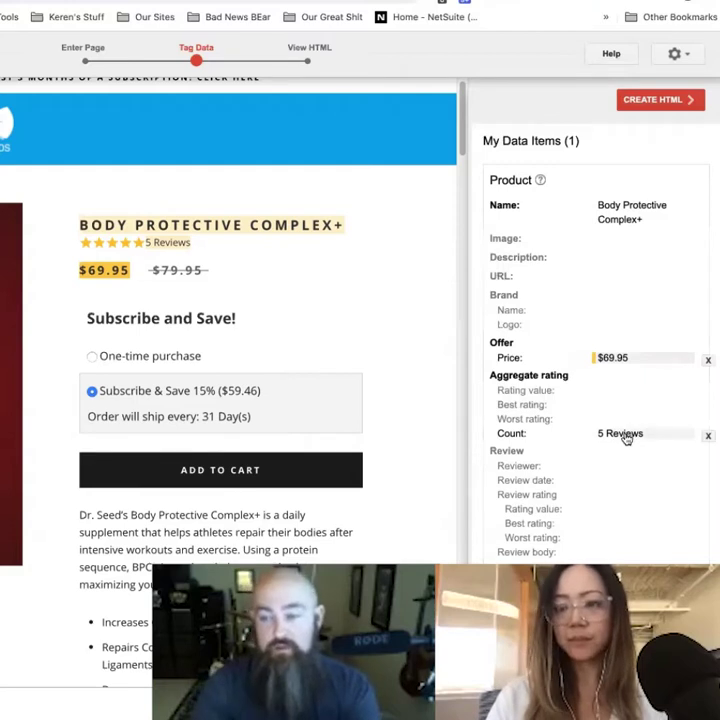
Step: Remove the "5 Reviews" Count tag and tag only the number 5 as the aggregate rating's Count
{"action": "mouse_move", "coordinate": [574, 432]}
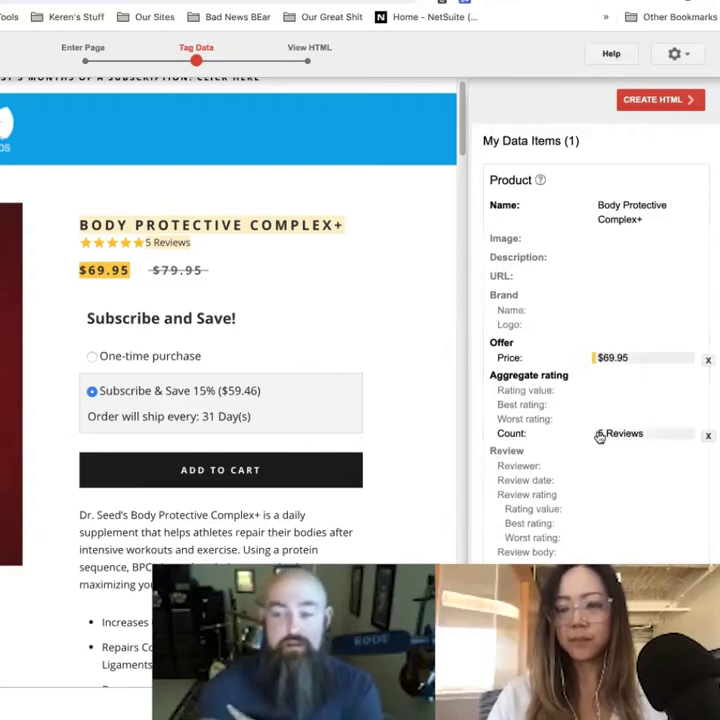
{"action": "left_click", "coordinate": [708, 439]}
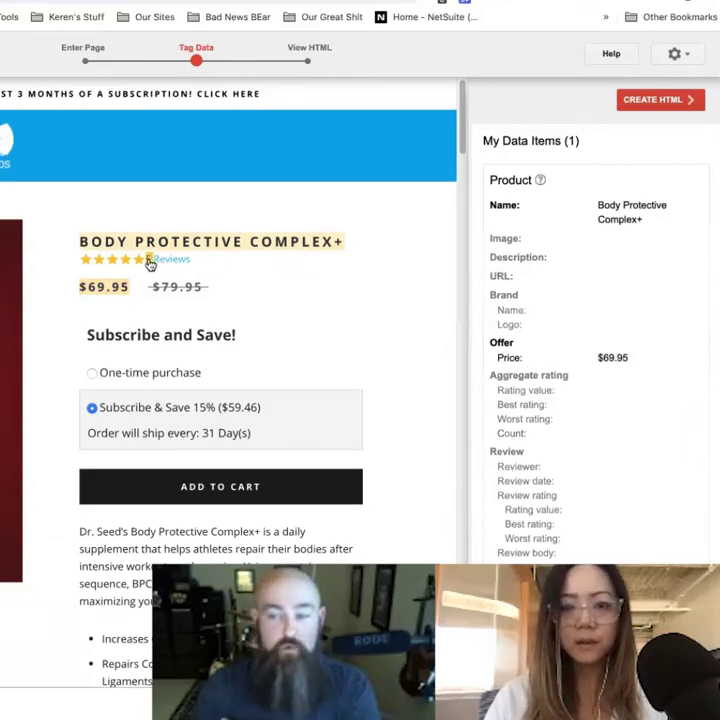
{"action": "double_click", "coordinate": [149, 262]}
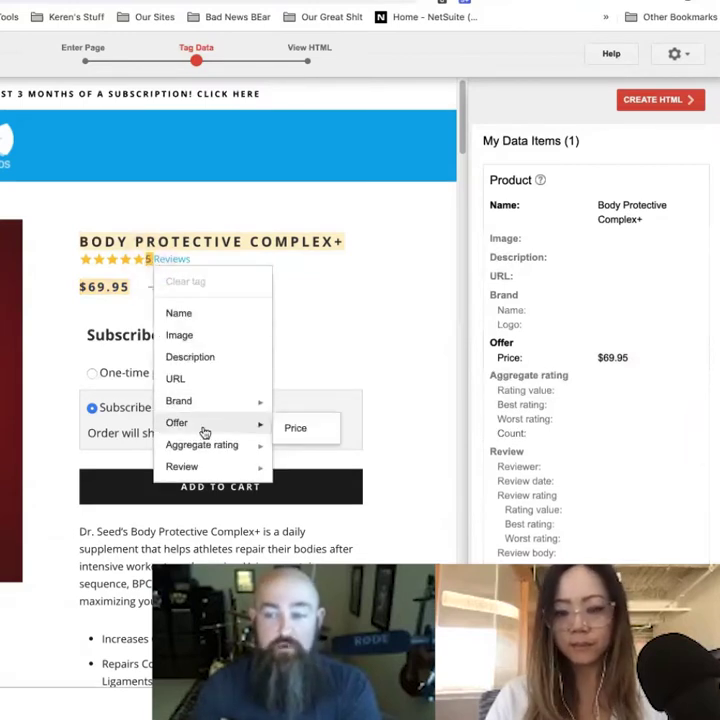
{"action": "mouse_move", "coordinate": [242, 473]}
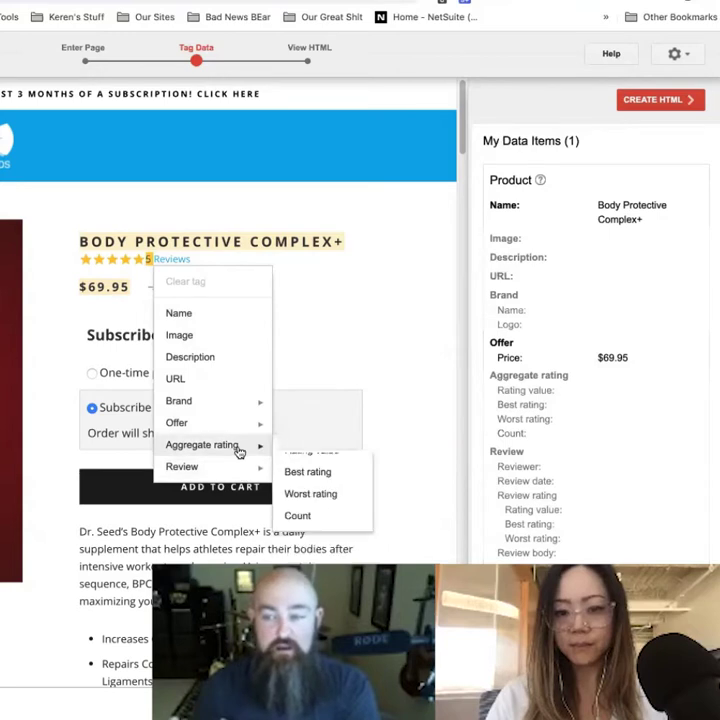
{"action": "left_click", "coordinate": [298, 515]}
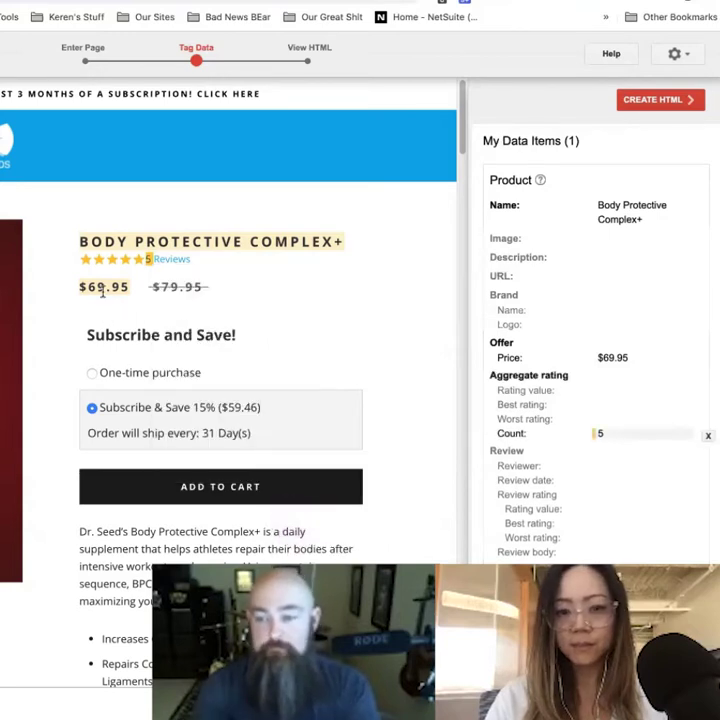
Step: Remove the "$69.95" Price tag and tag only 69.95, without the dollar sign, as the offer's Price
{"action": "double_click", "coordinate": [104, 288]}
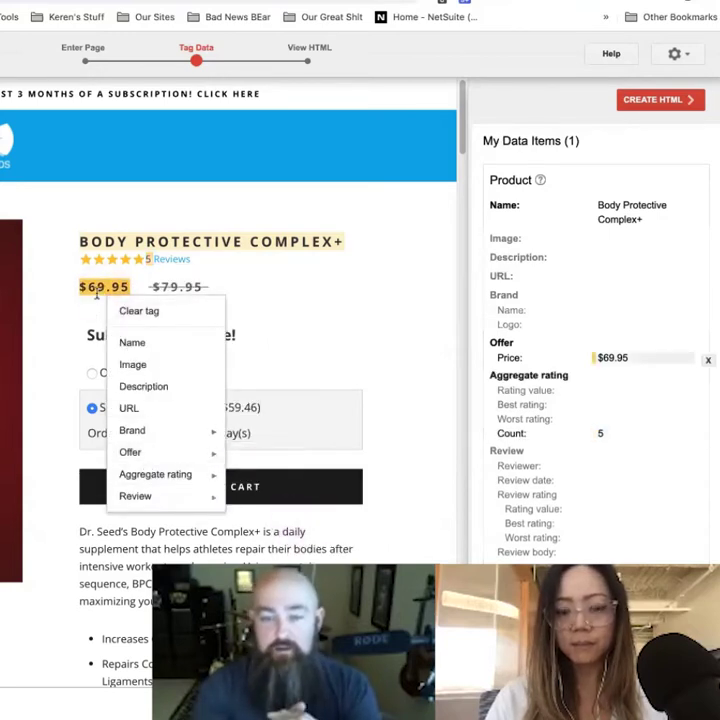
{"action": "left_click", "coordinate": [705, 357]}
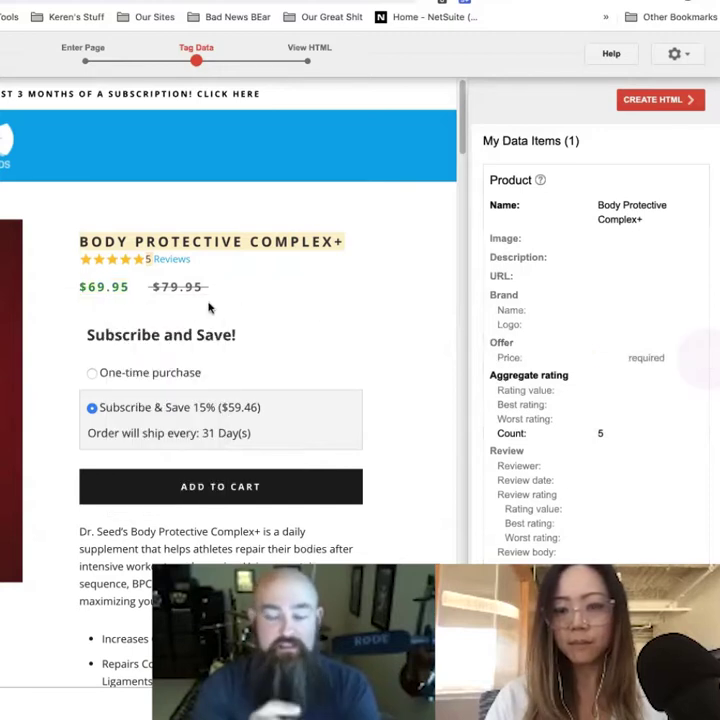
{"action": "left_click_drag", "start_coordinate": [111, 288], "coordinate": [88, 287]}
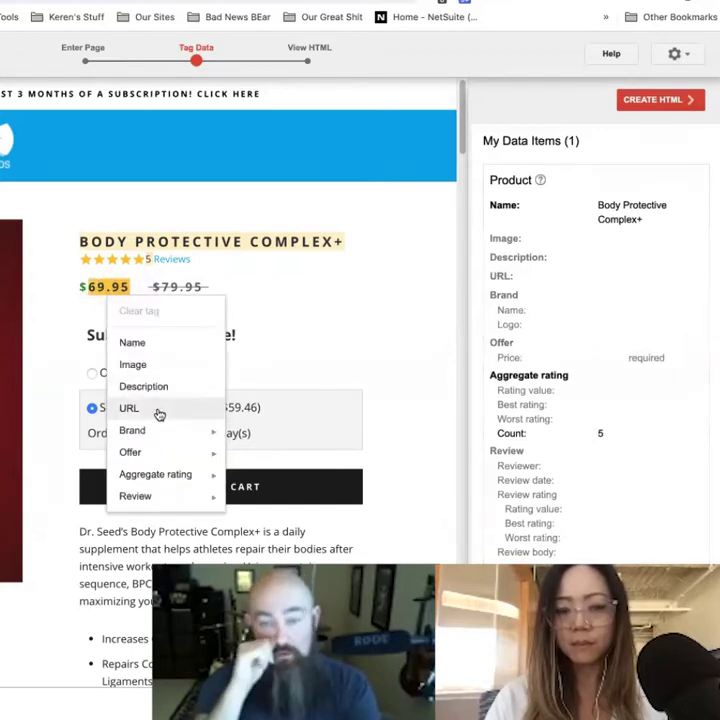
{"action": "mouse_move", "coordinate": [210, 455]}
{"action": "left_click", "coordinate": [246, 458]}
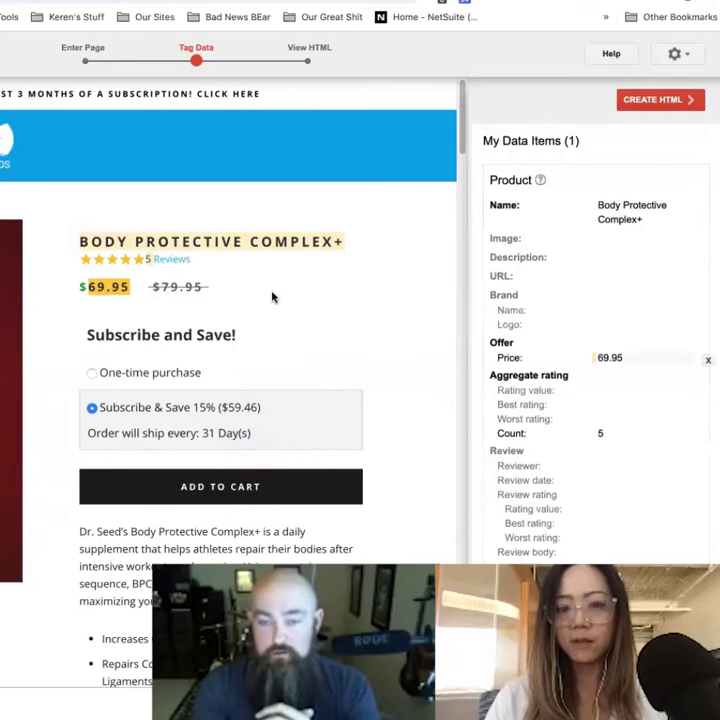
Step: Tag the red Body Protective Complex+ bottle photo as the product's Image
{"action": "scroll", "coordinate": [277, 340], "scroll_direction": "down", "scroll_amount": 1}
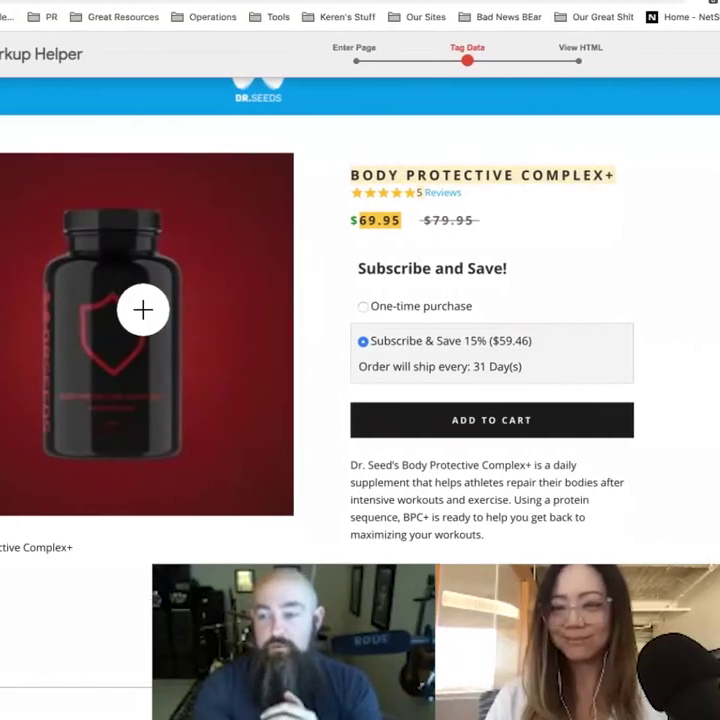
{"action": "left_click", "coordinate": [10, 420]}
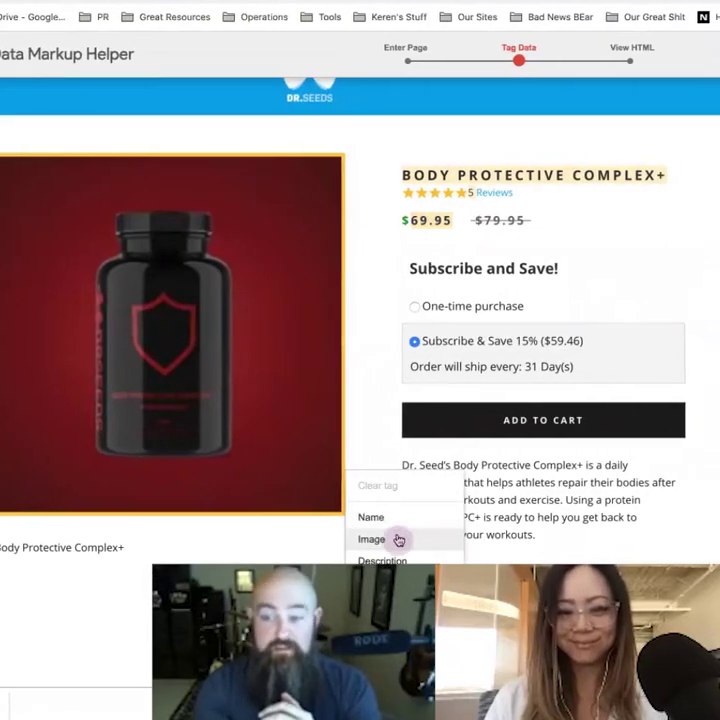
{"action": "left_click", "coordinate": [77, 540]}
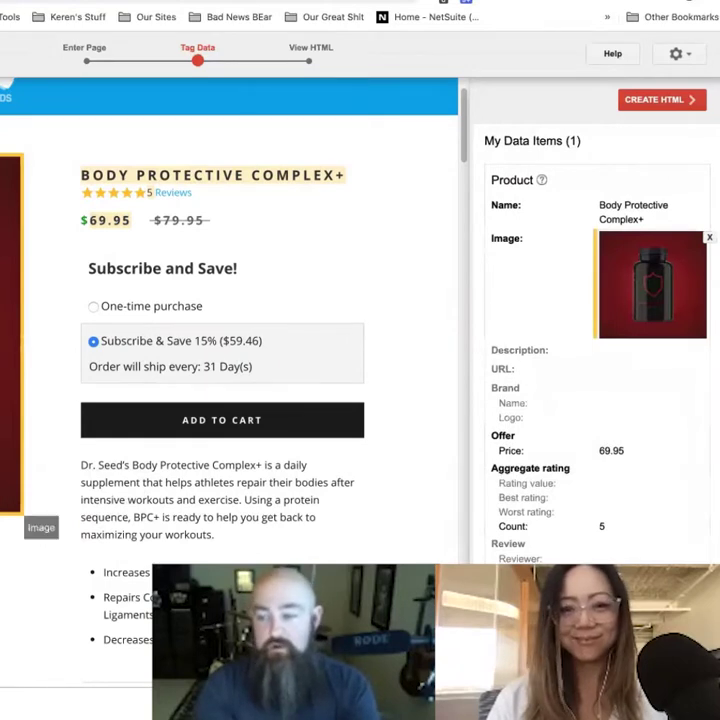
Step: Tag the product paragraph and its three benefit bullets, through "Decreases Inflammation", as the product's Description
{"action": "scroll", "coordinate": [116, 512], "scroll_direction": "down", "scroll_amount": 5}
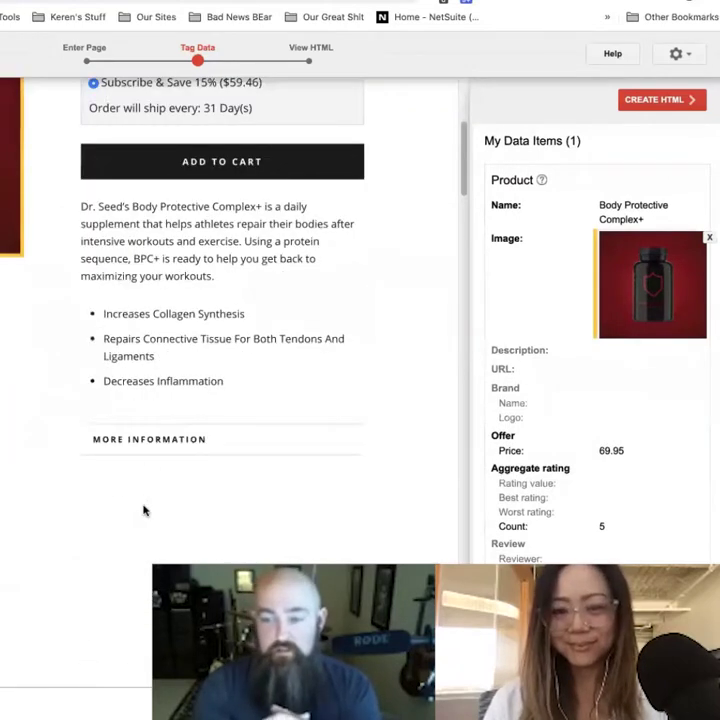
{"action": "left_click_drag", "start_coordinate": [87, 209], "coordinate": [230, 386]}
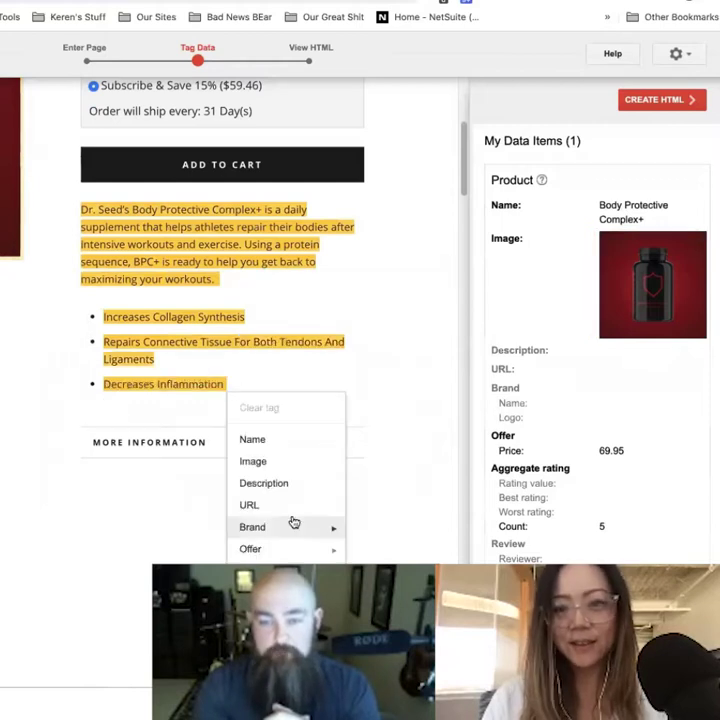
{"action": "left_click", "coordinate": [286, 487]}
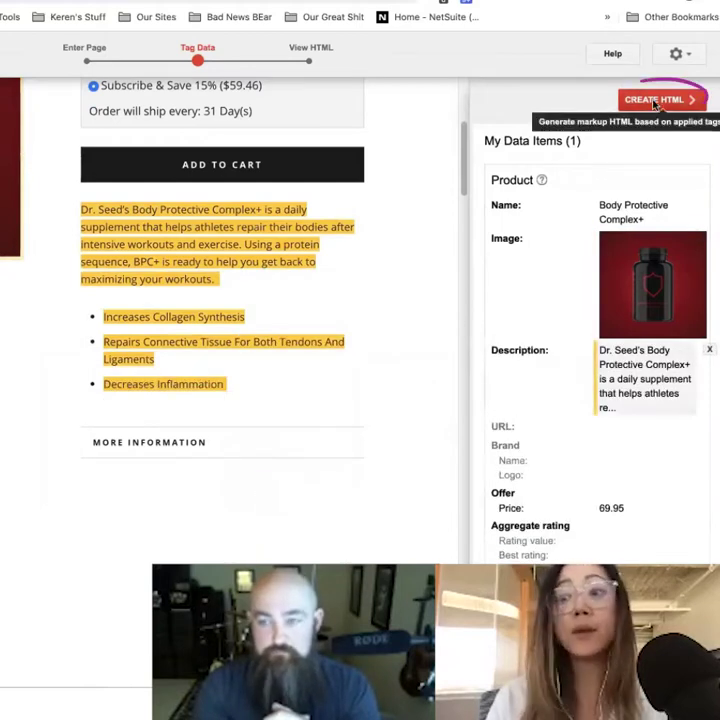
Step: Look through the related products and customer reviews further down the page, and generate the JSON-LD markup from the applied tags
{"action": "left_click", "coordinate": [655, 101]}
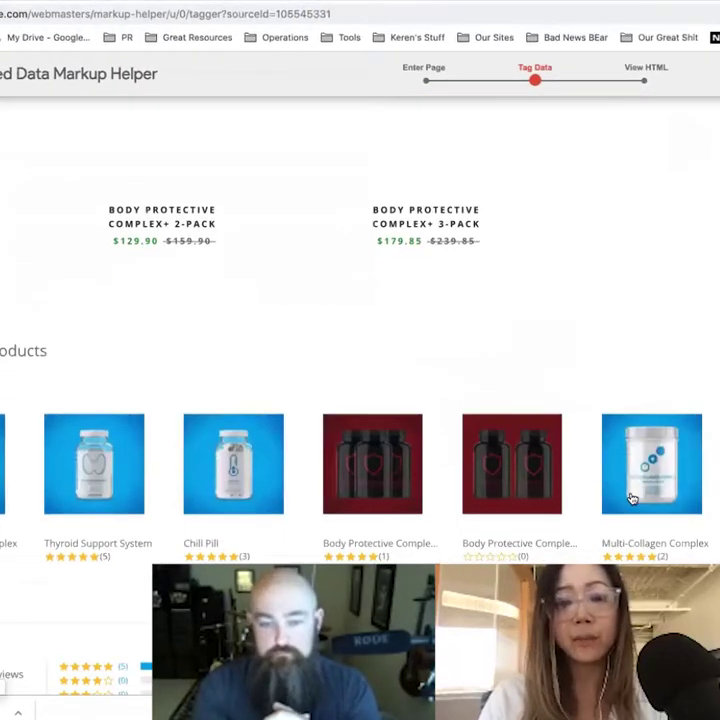
{"action": "scroll", "coordinate": [472, 401], "scroll_direction": "down", "scroll_amount": 5}
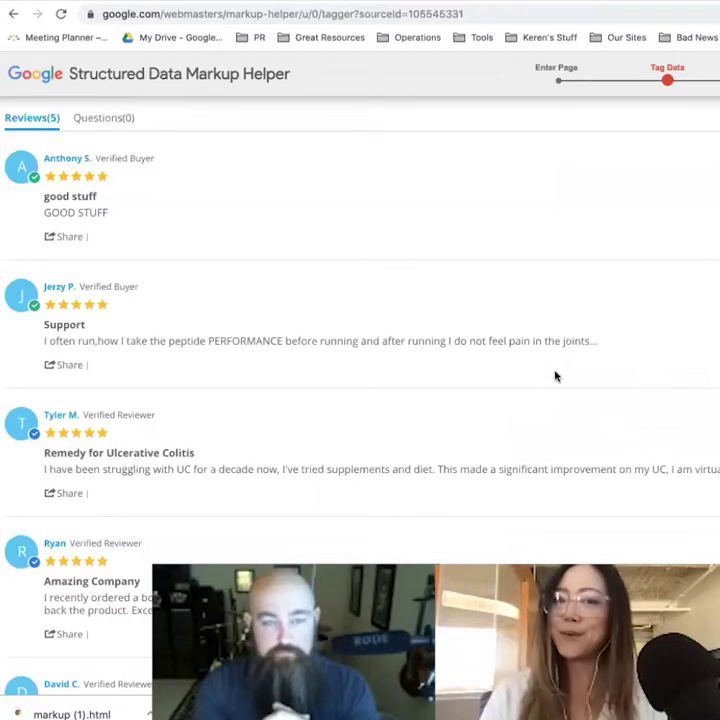
{"action": "left_click", "coordinate": [662, 117]}
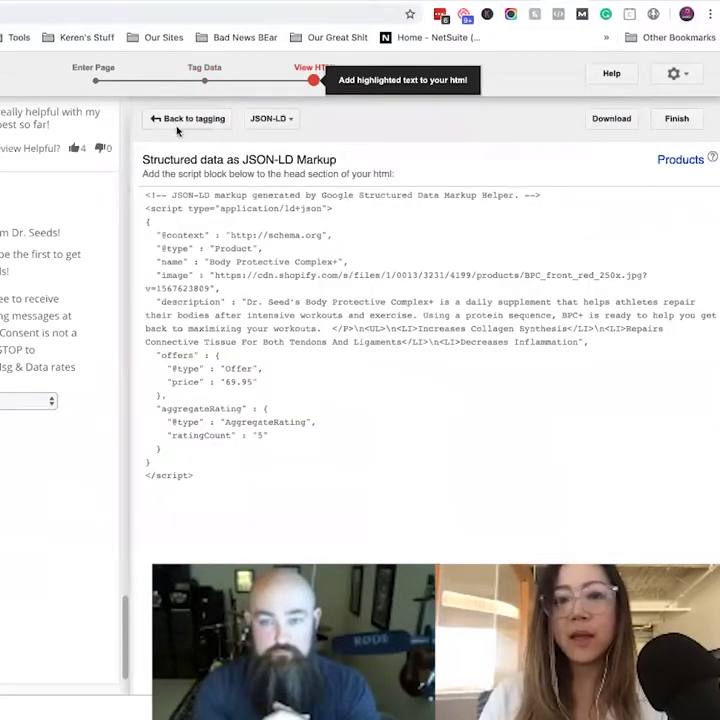
Step: Switch to the Shopify theme editor and go from the Custom HTML section back to the home page's section list
{"action": "left_click", "coordinate": [207, 295]}
{"action": "left_click", "coordinate": [310, 540]}
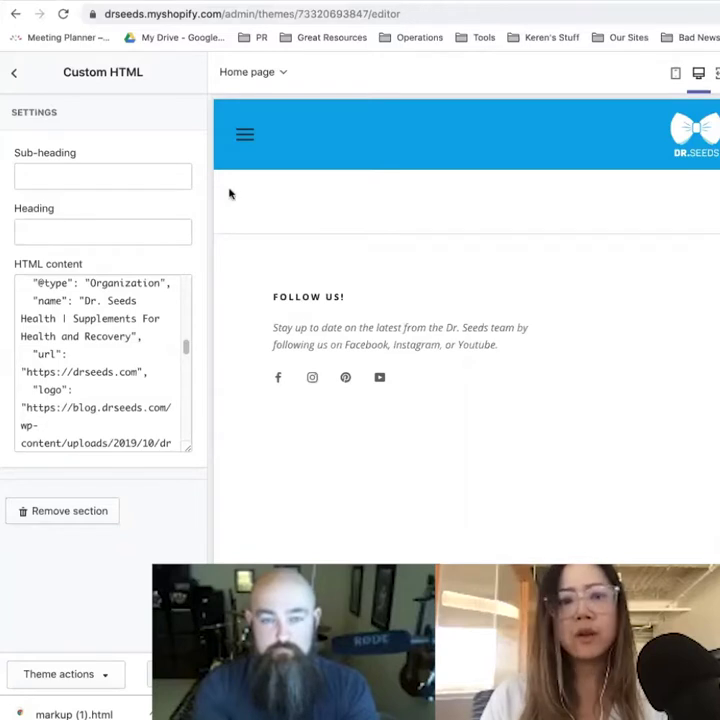
{"action": "left_click", "coordinate": [13, 76]}
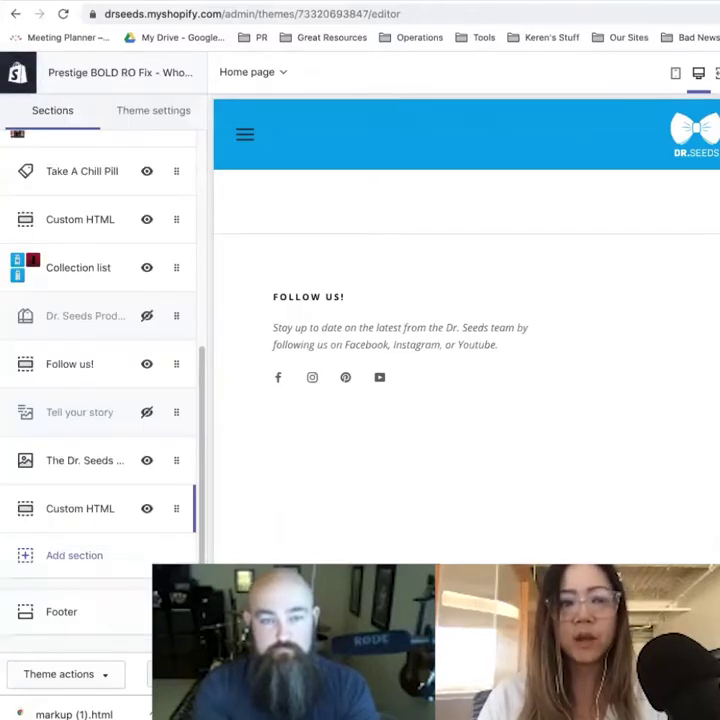
Step: Switch back to Google's Structured Data Markup Helper, return to its page-entry stage and select Articles as the website data type
{"action": "left_click", "coordinate": [15, 14]}
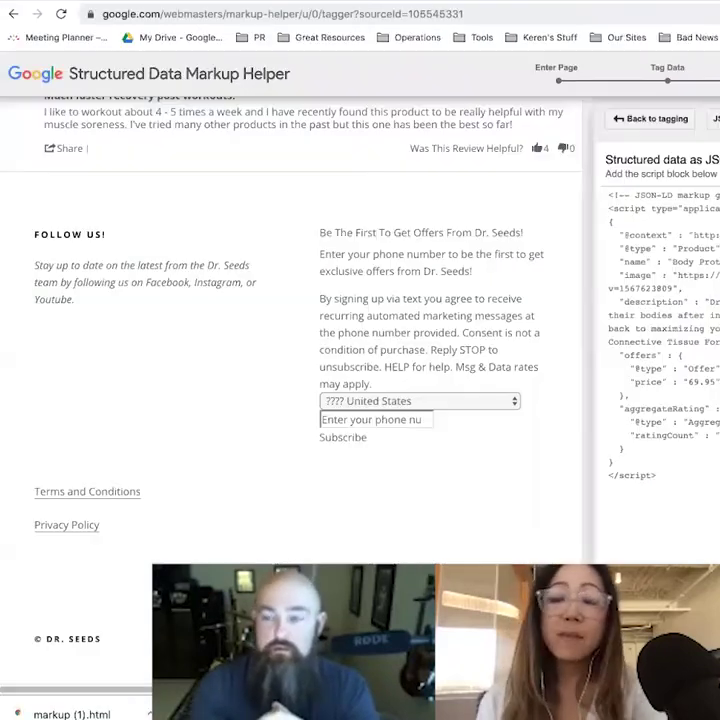
{"action": "left_click", "coordinate": [559, 84]}
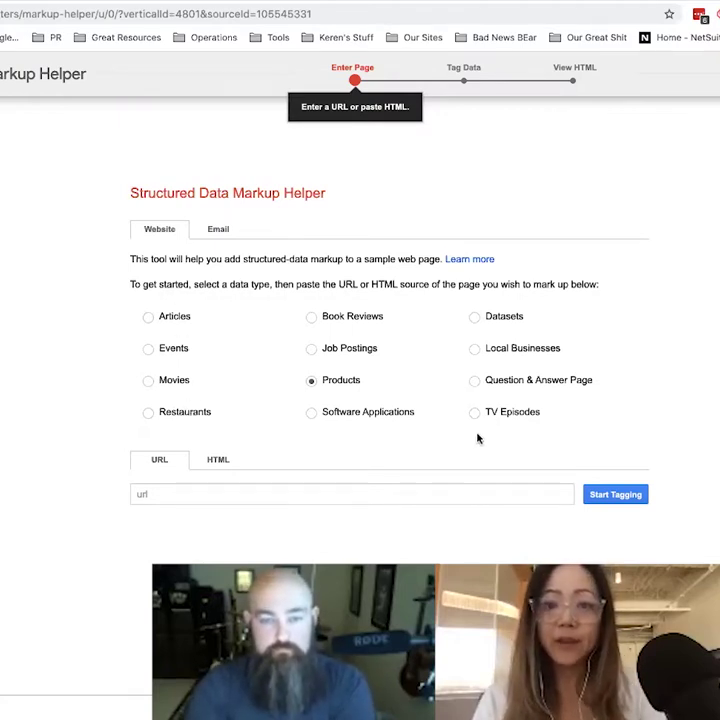
{"action": "left_click", "coordinate": [150, 317]}
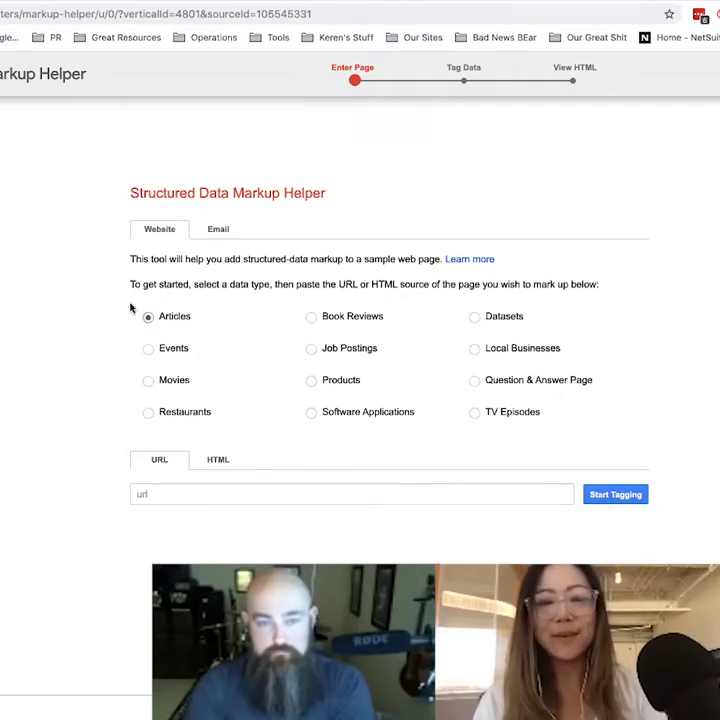
{"action": "left_click", "coordinate": [177, 492]}
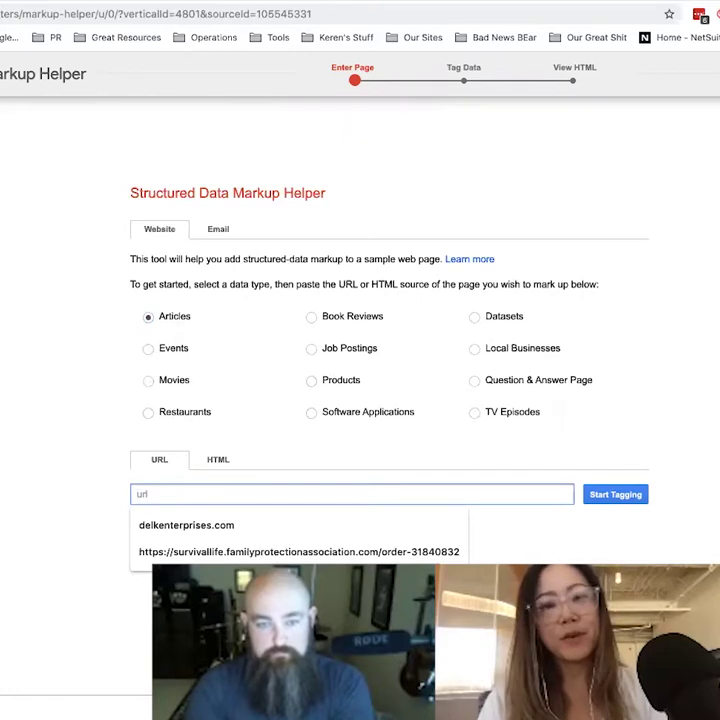
{"action": "left_click", "coordinate": [648, 465]}
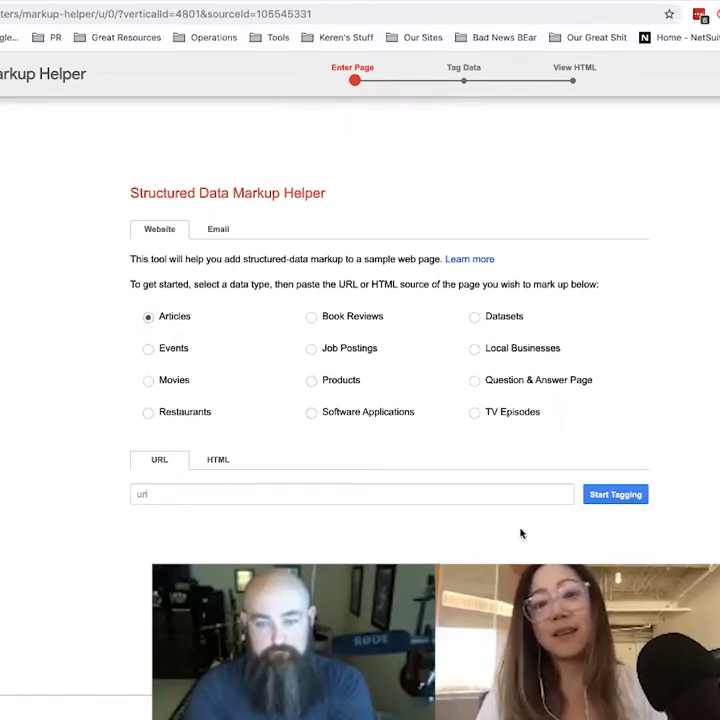